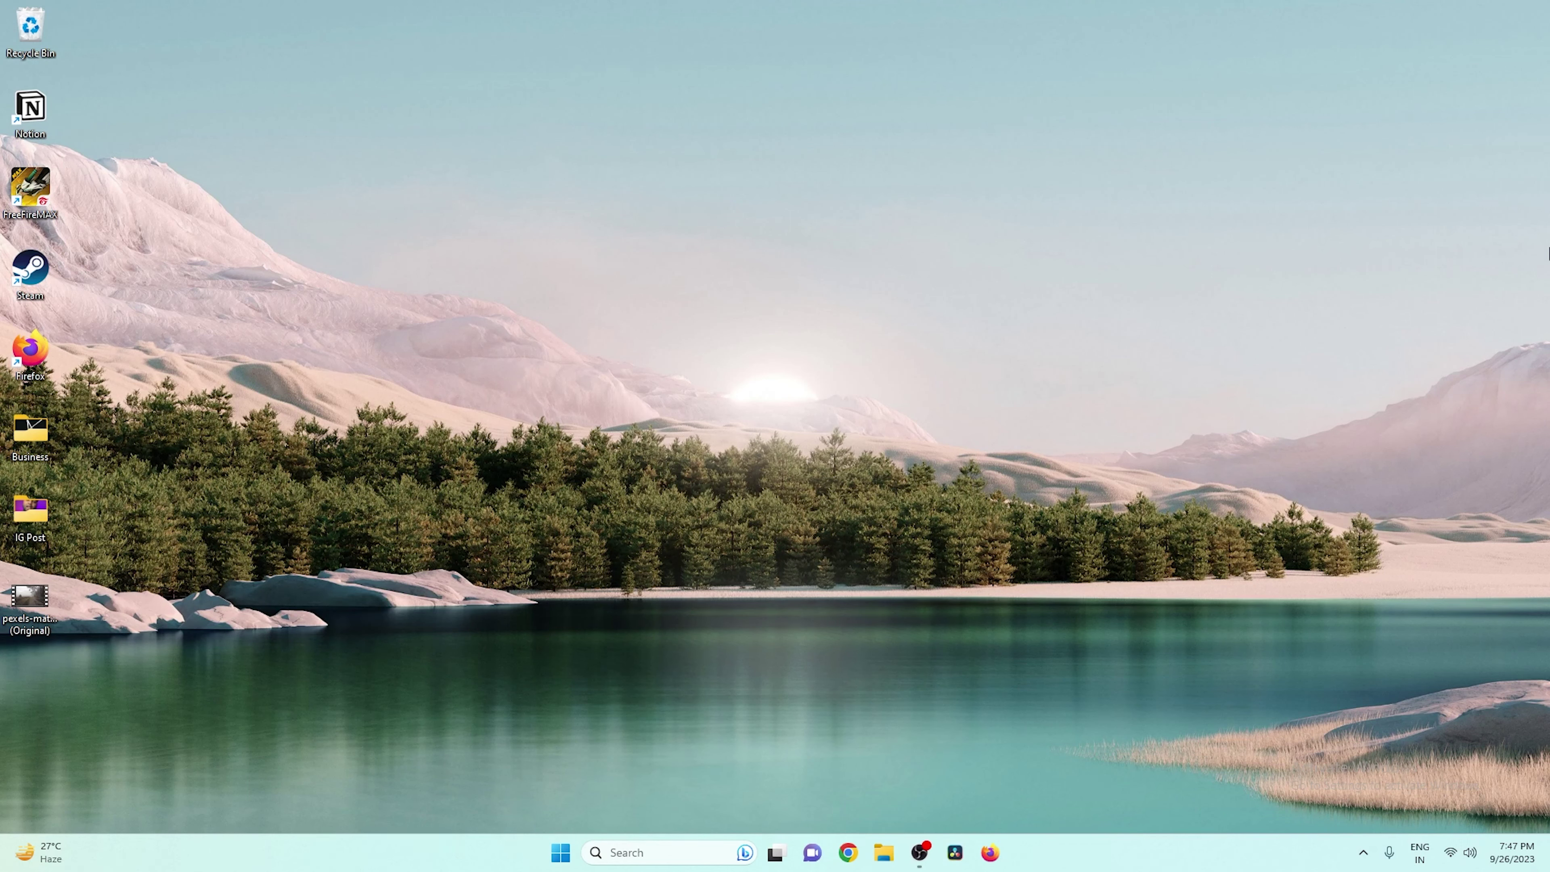
- Preview the foggy path video, close the player, then search 'pre' to launch Adobe Premiere Pro 2022
{"action": "double_click", "coordinate": [26, 602]}
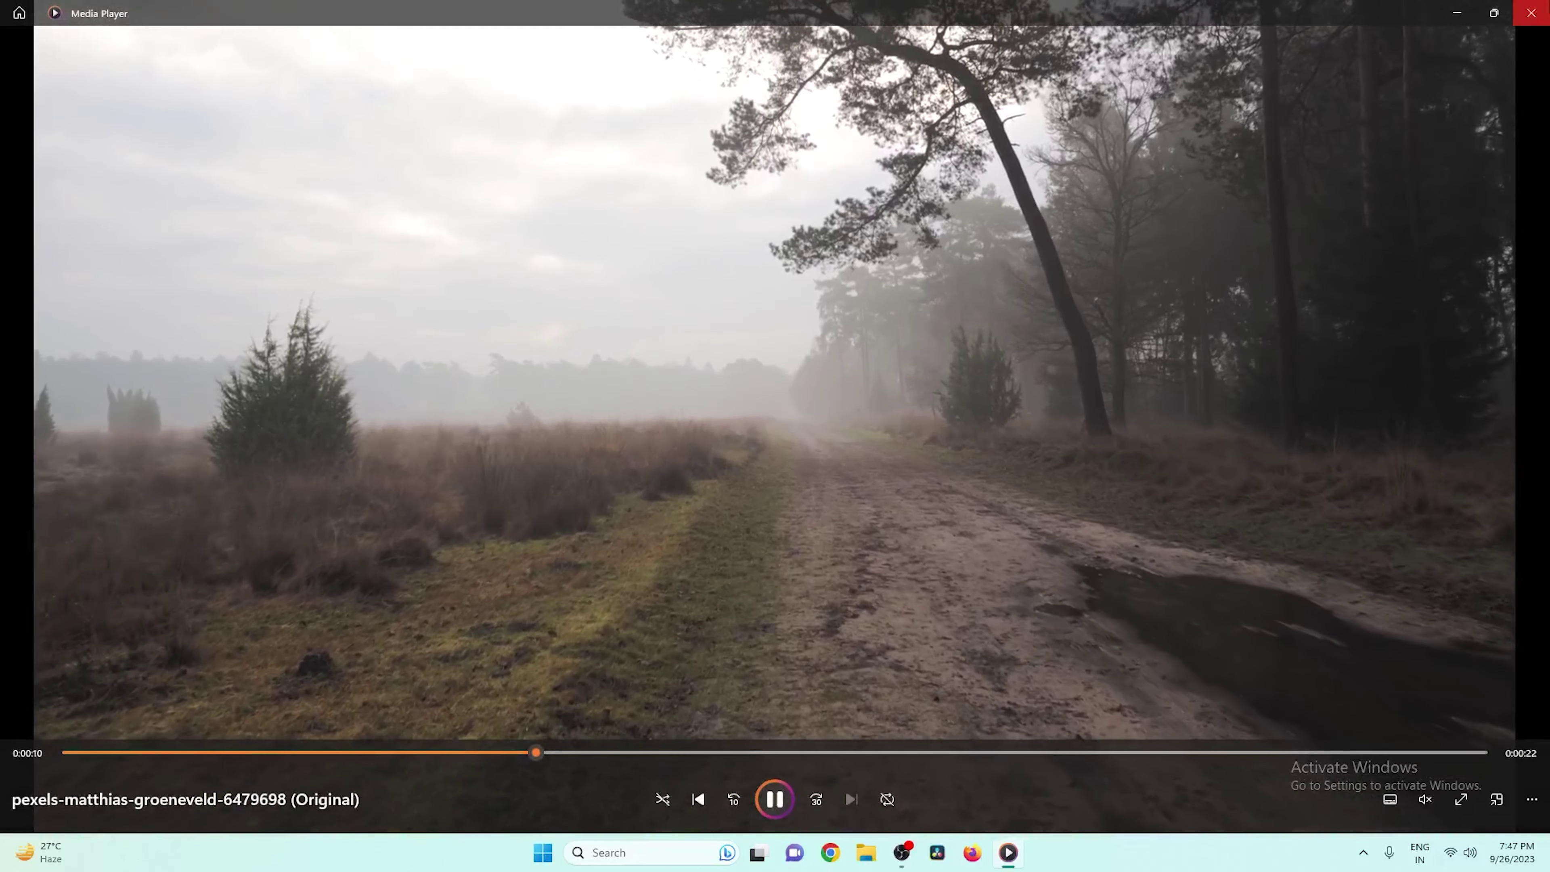
{"action": "key", "text": "alt+F4"}
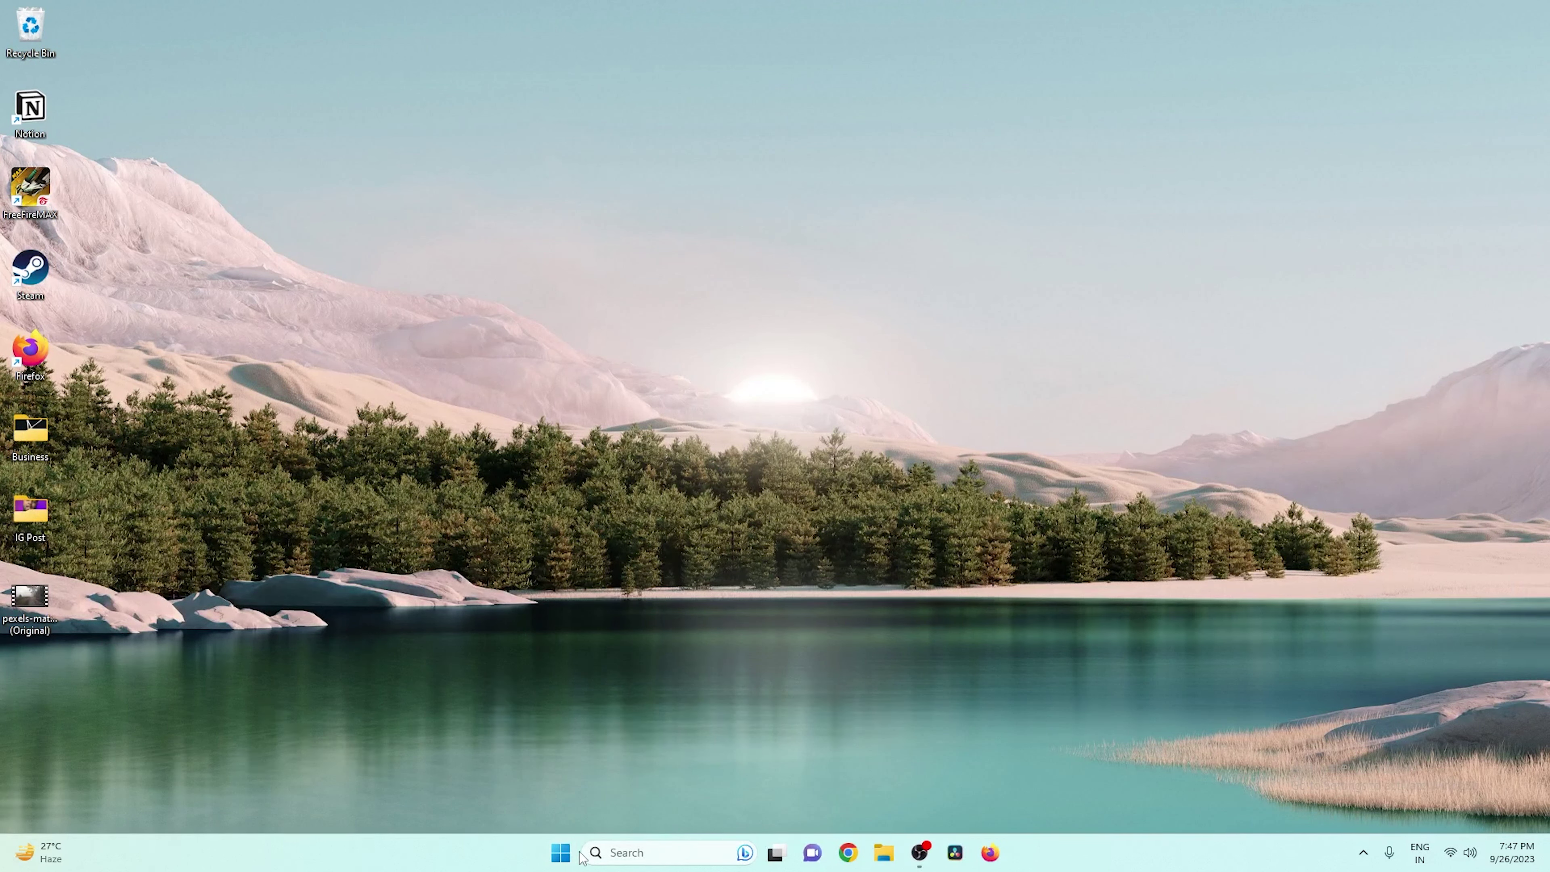
{"action": "left_click", "coordinate": [562, 854]}
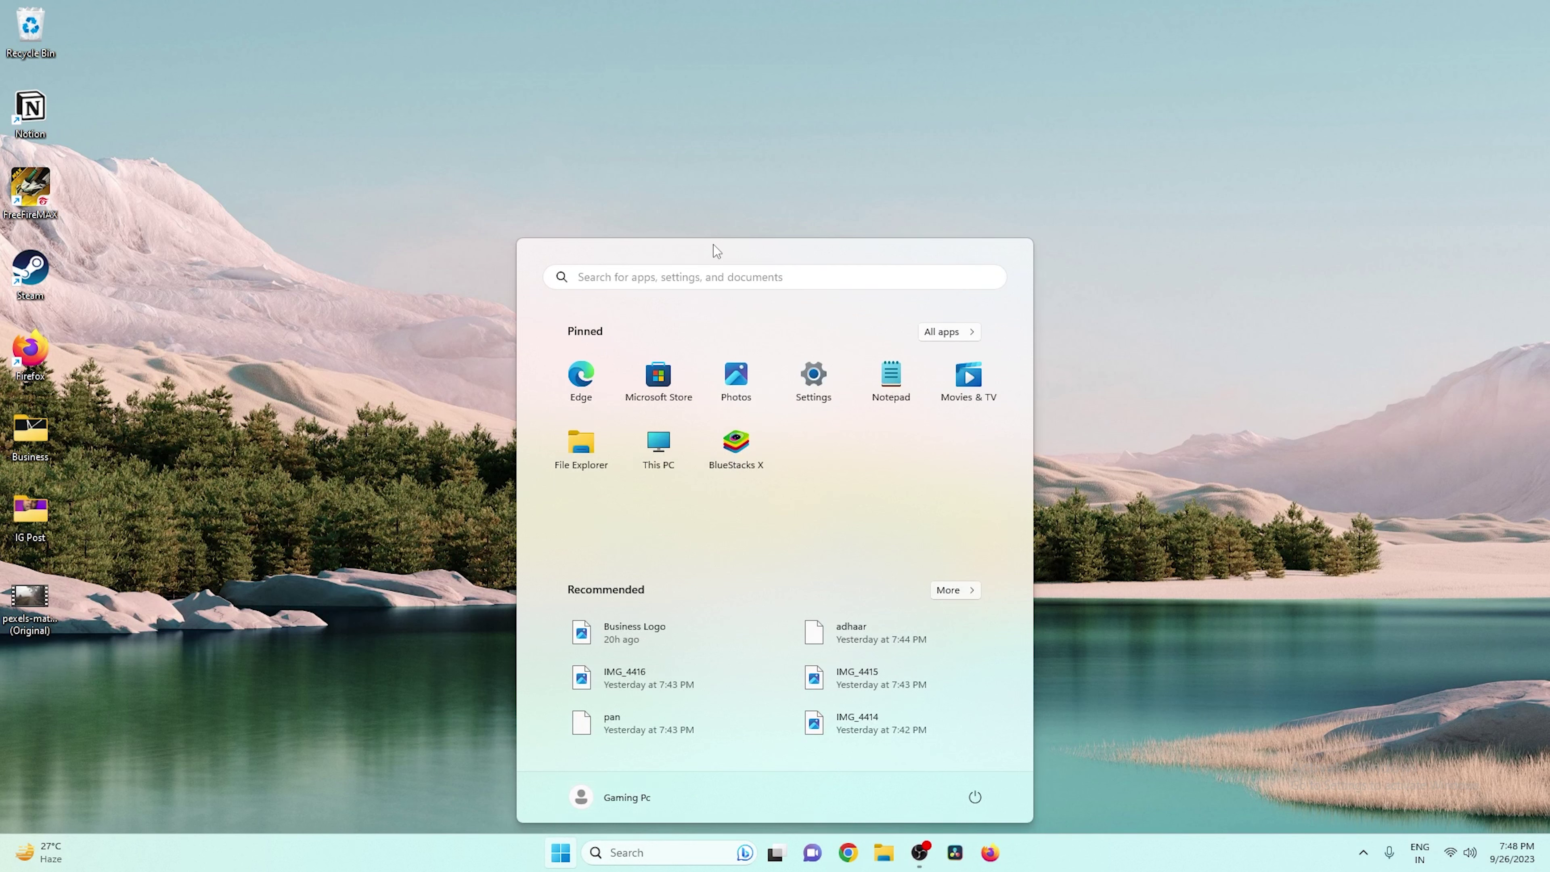
{"action": "left_click", "coordinate": [710, 277]}
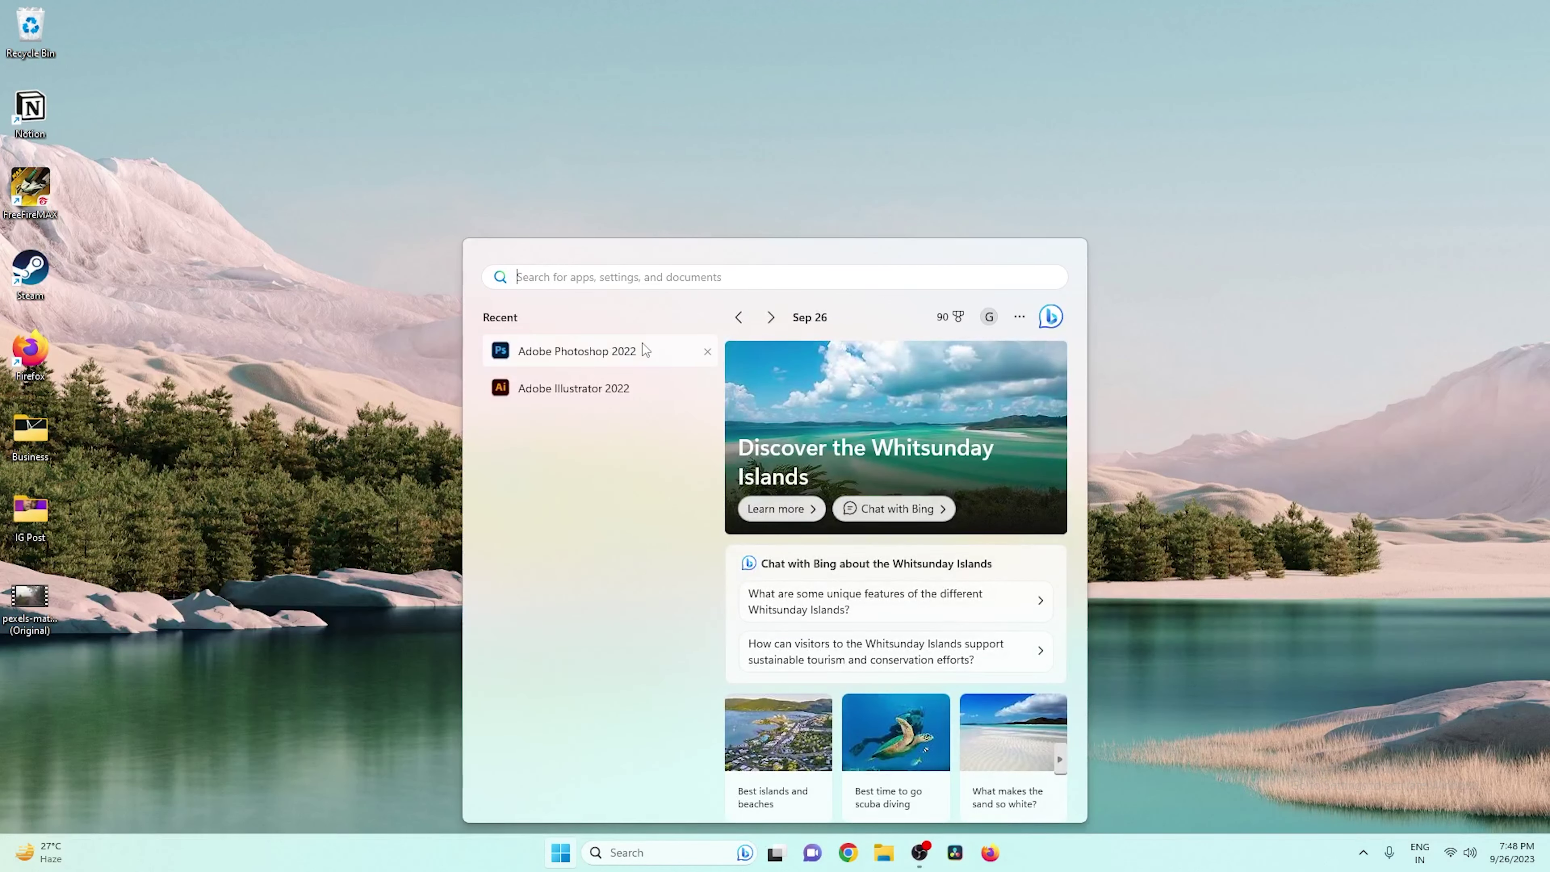
{"action": "type", "text": "pre"}
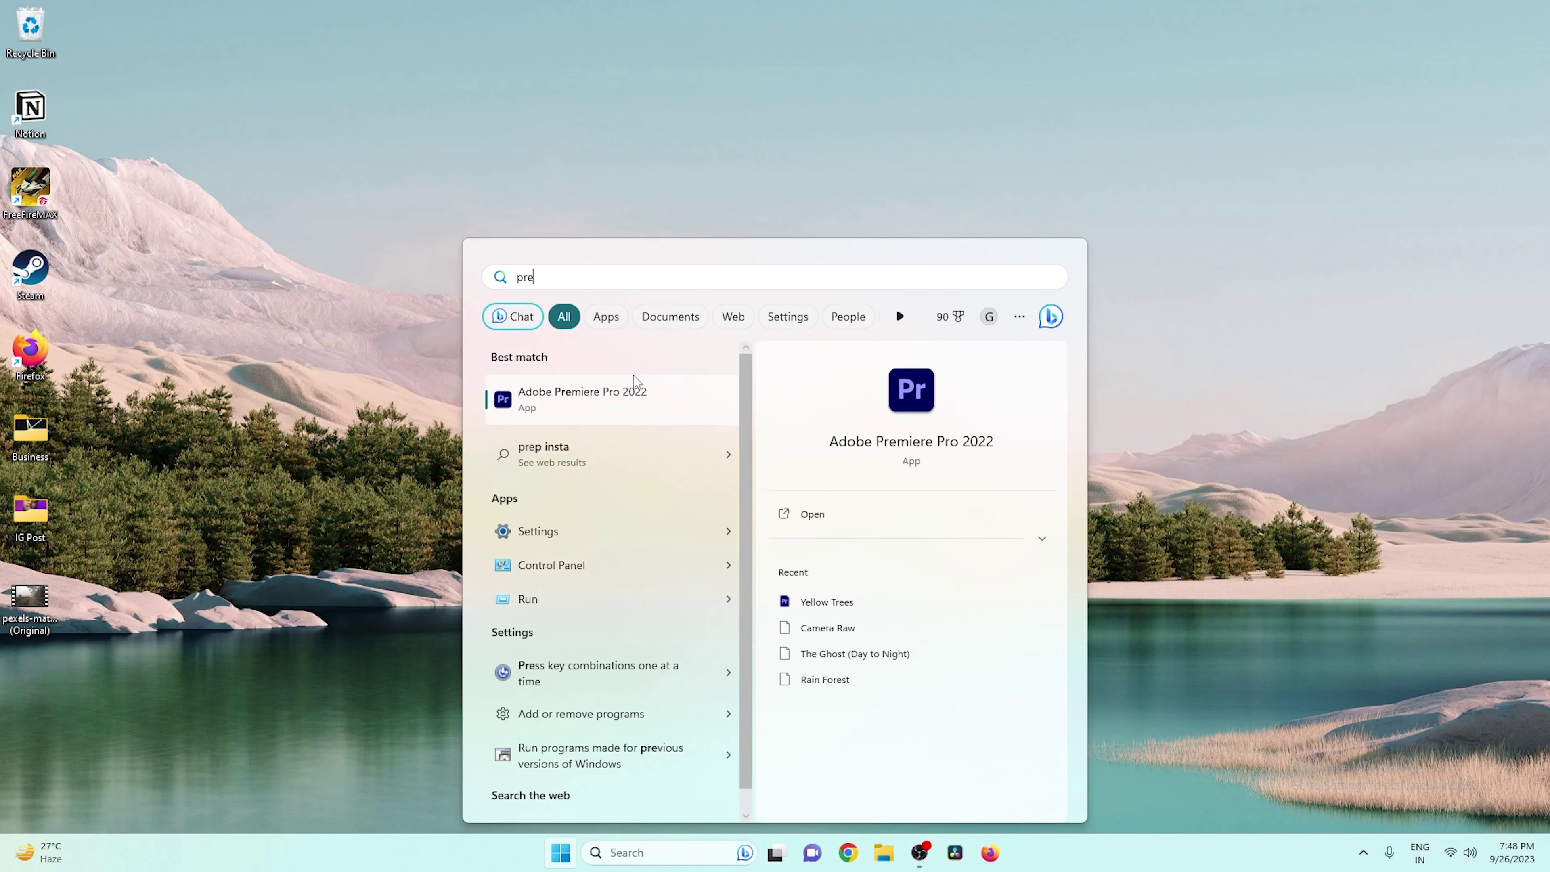
{"action": "left_click", "coordinate": [634, 385]}
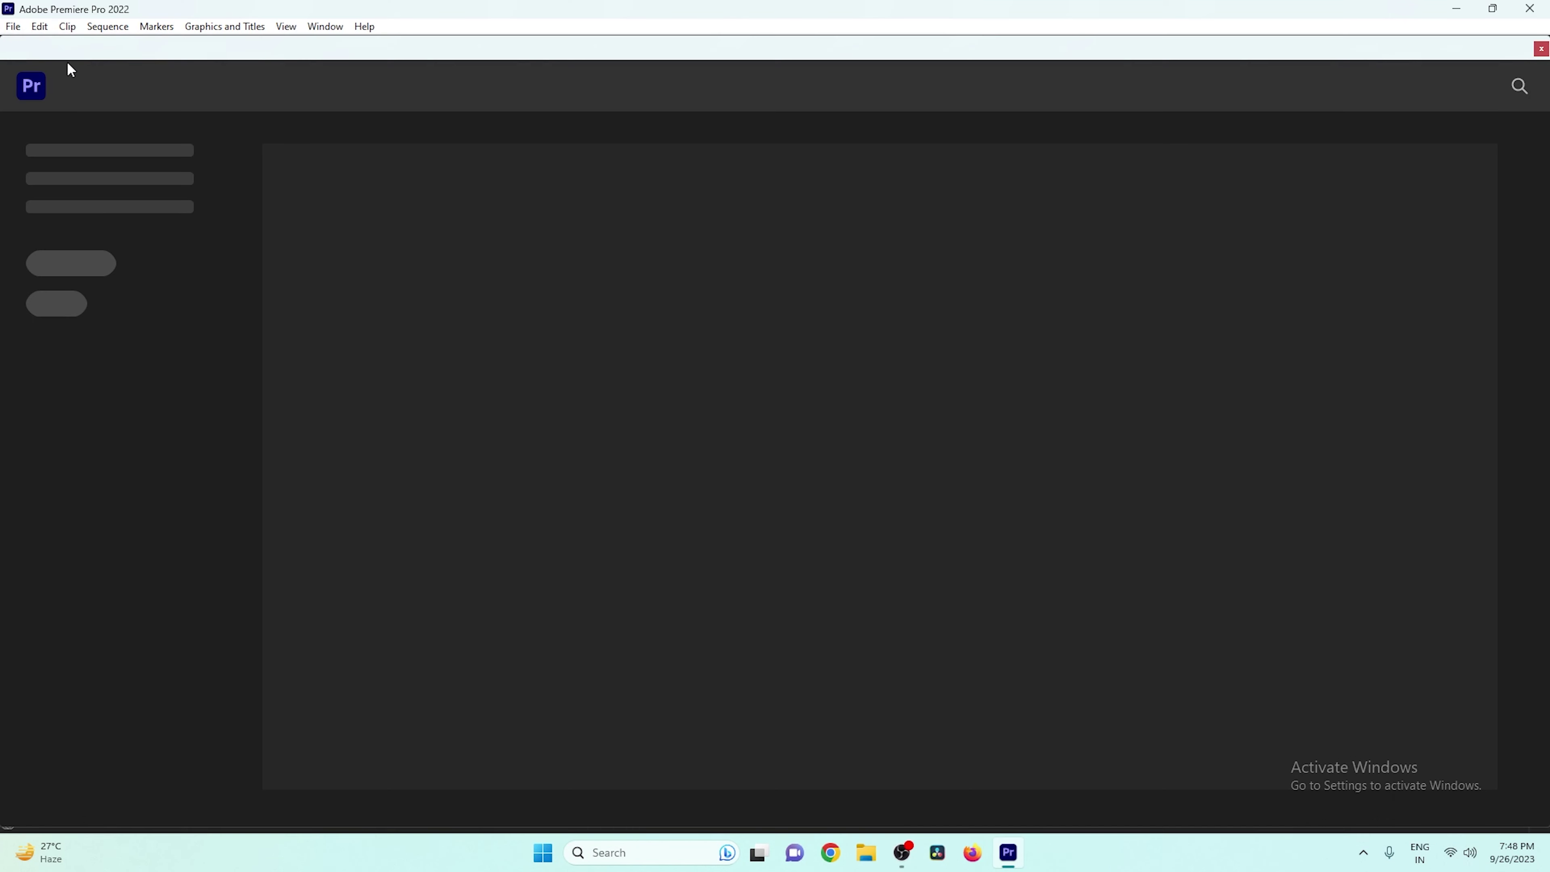
- Create a new project with default settings, replacing the existing one of the same name
{"action": "left_click", "coordinate": [13, 26]}
{"action": "mouse_move", "coordinate": [211, 43]}
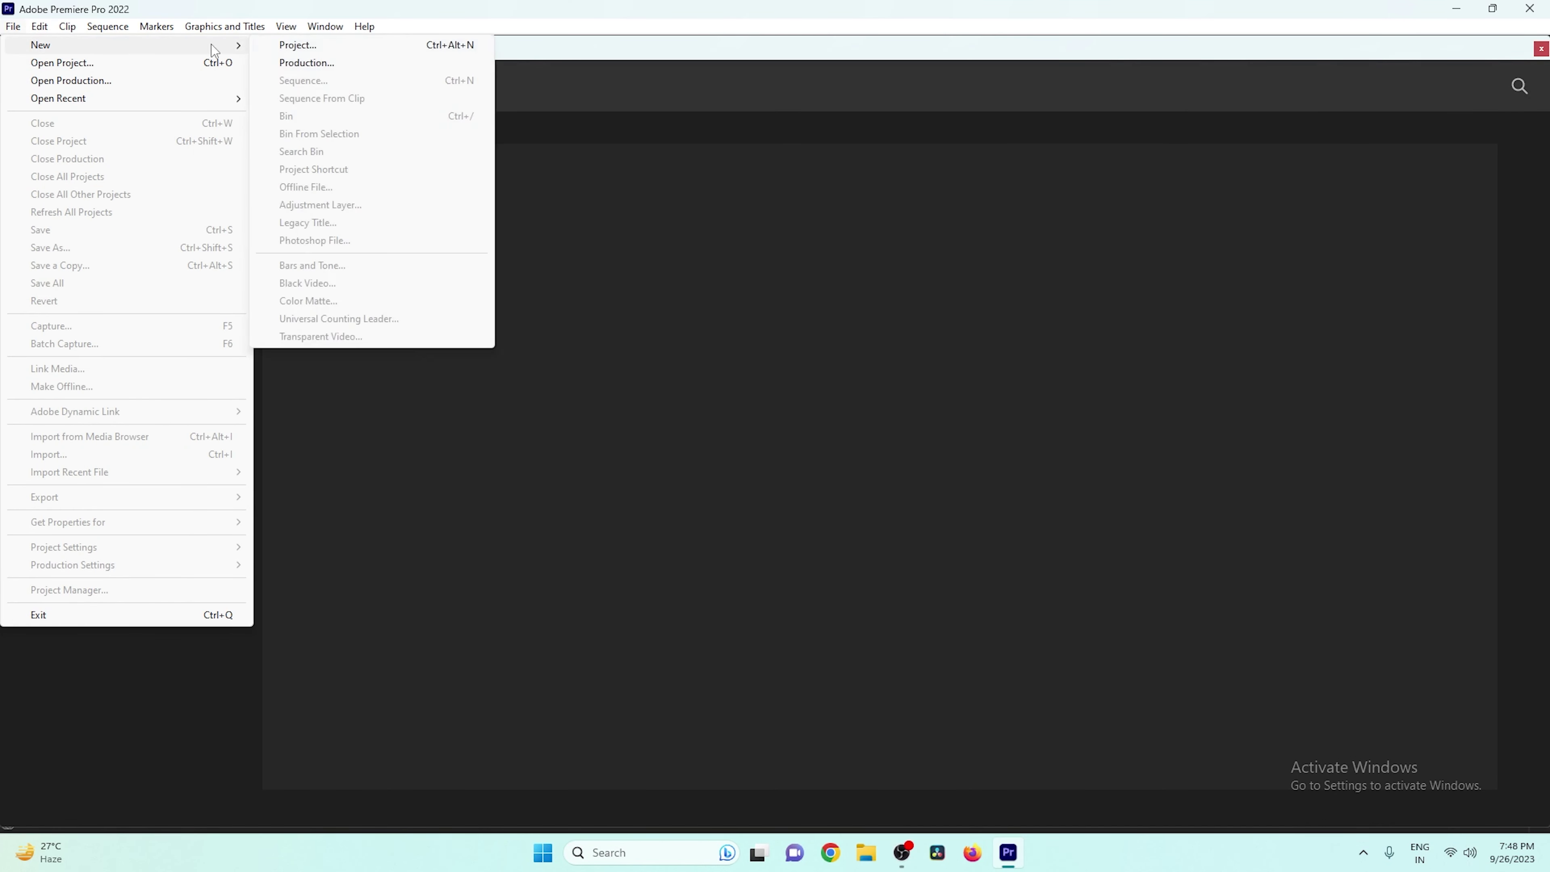
{"action": "left_click", "coordinate": [269, 49]}
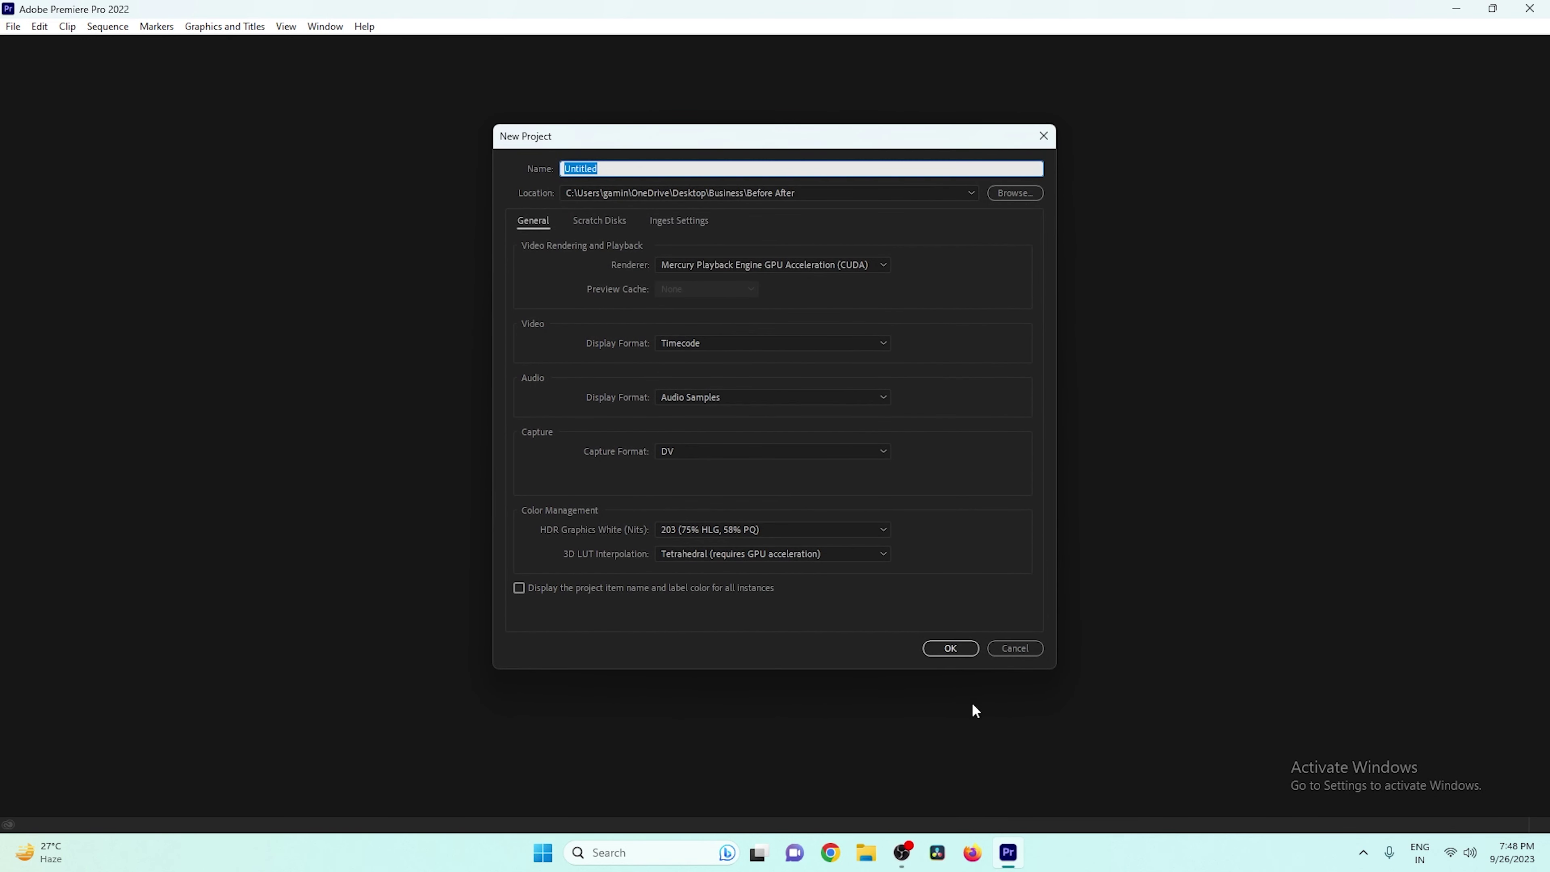
{"action": "left_click", "coordinate": [958, 649]}
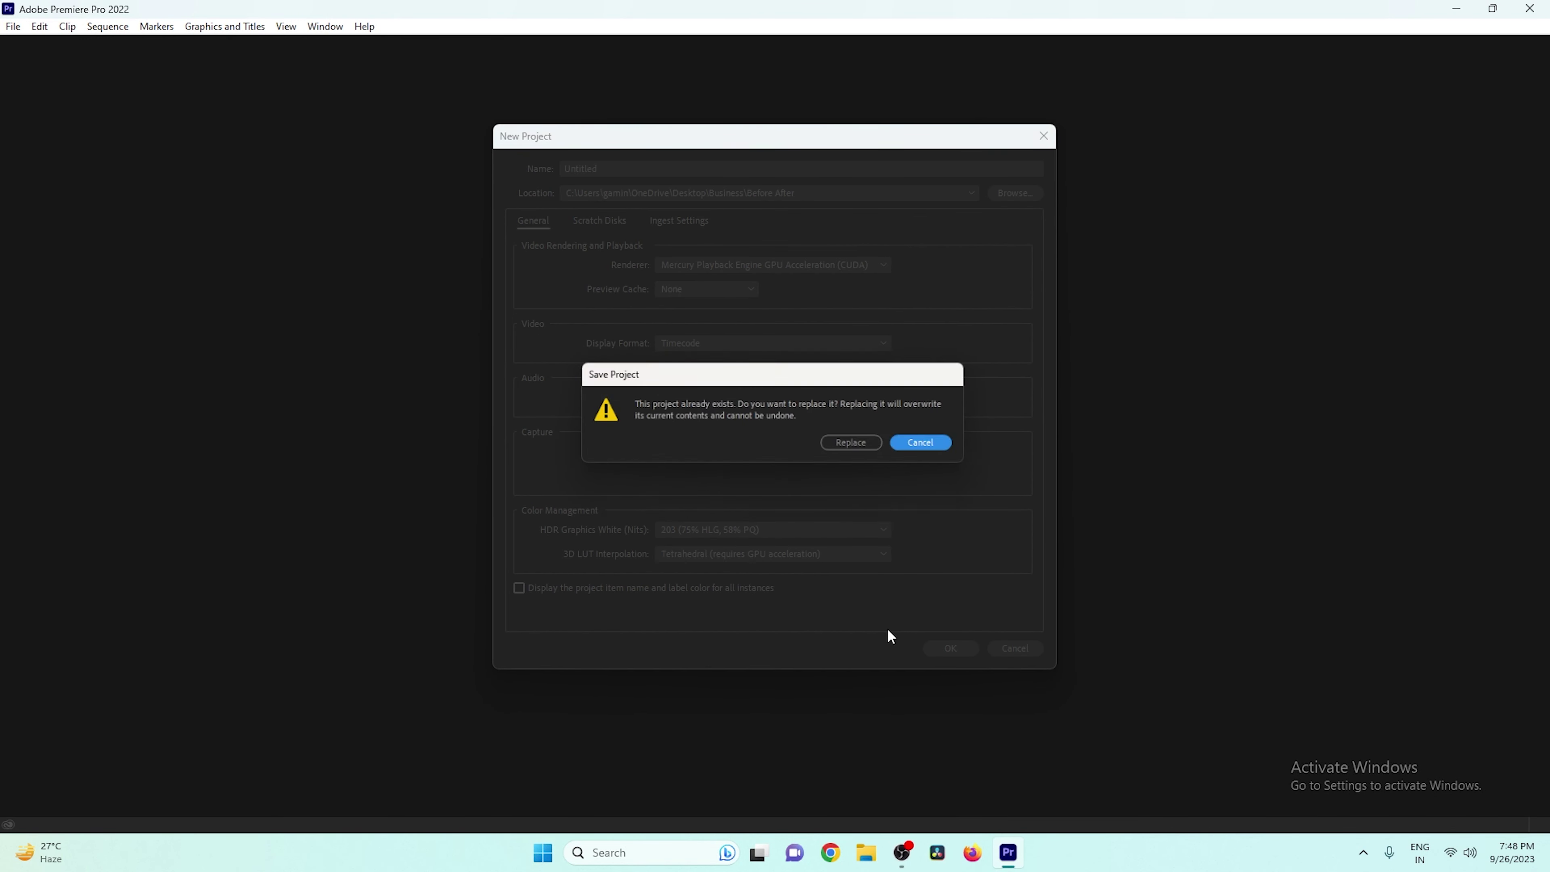
{"action": "left_click", "coordinate": [876, 446]}
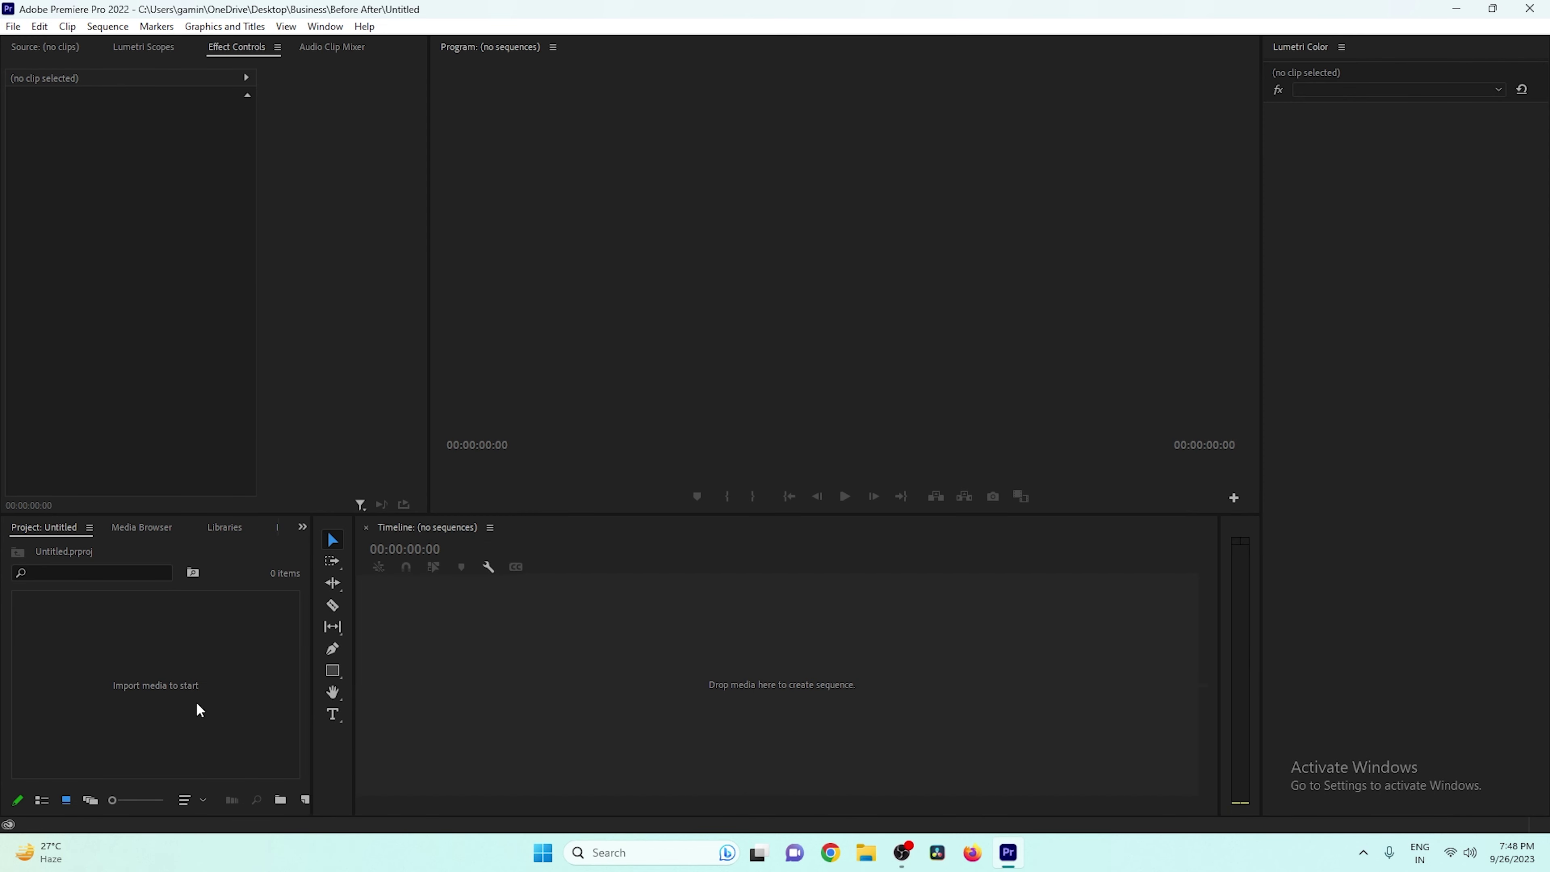
- Import the foggy path video from the Desktop into the Project panel
{"action": "double_click", "coordinate": [127, 646]}
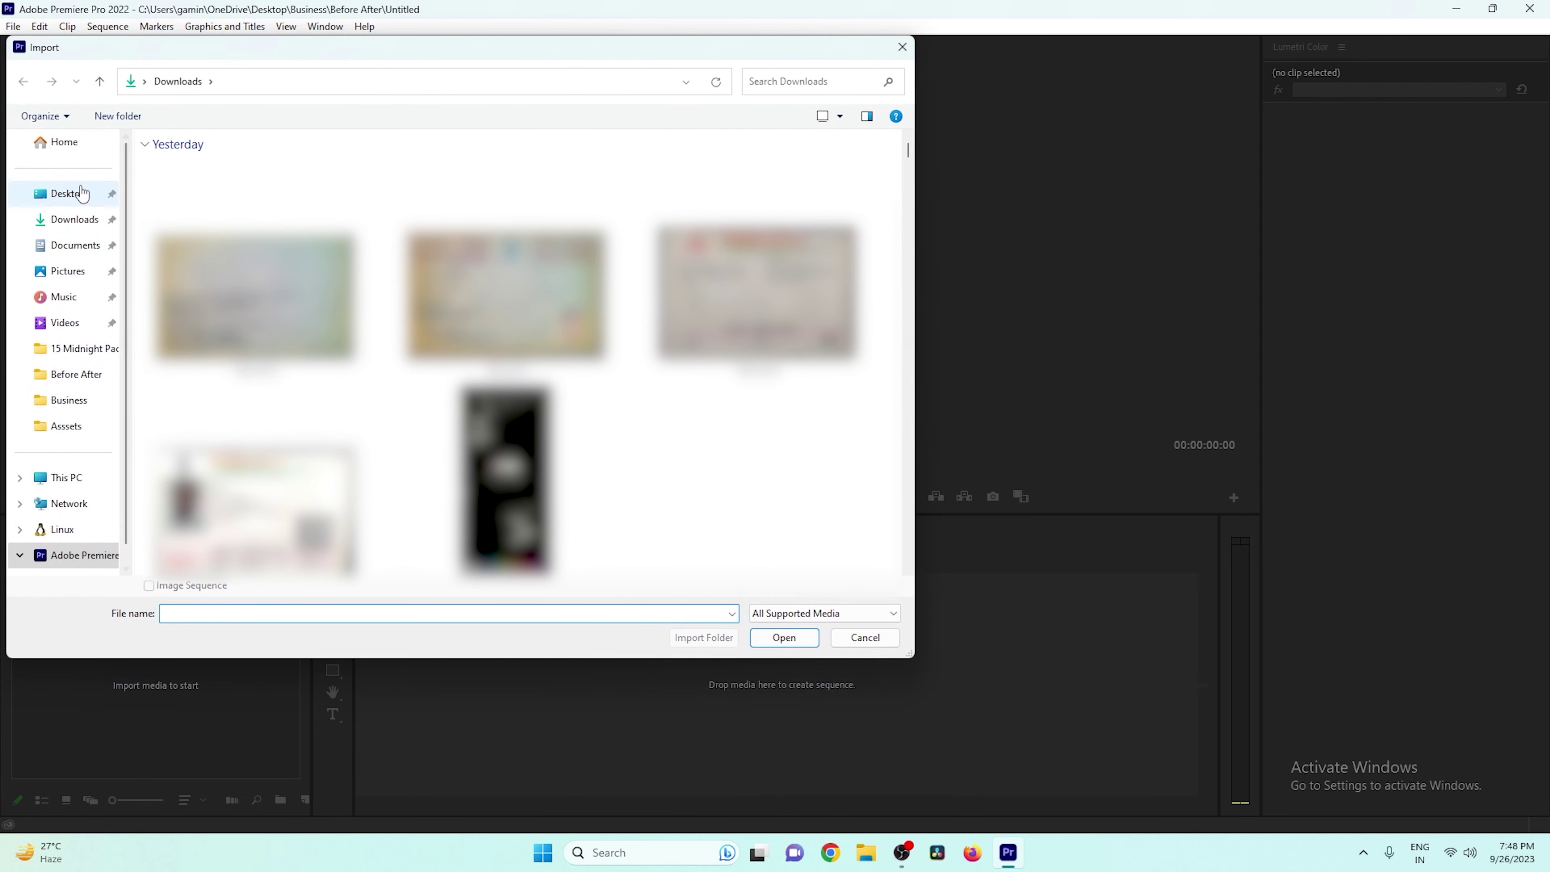
{"action": "left_click", "coordinate": [67, 194]}
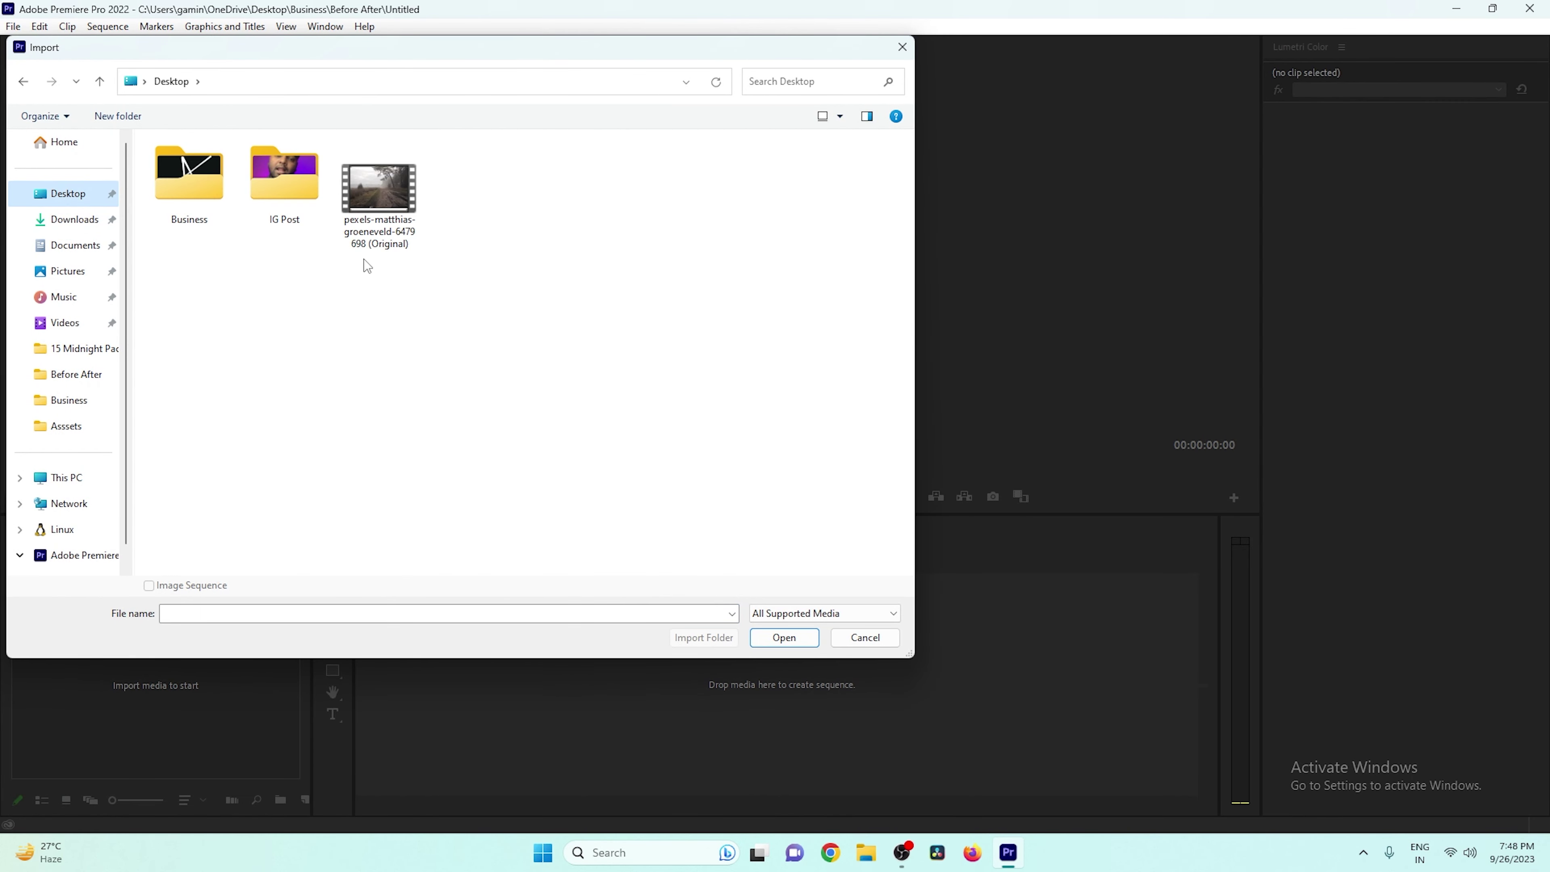
{"action": "left_click", "coordinate": [391, 199]}
{"action": "left_click", "coordinate": [784, 638]}
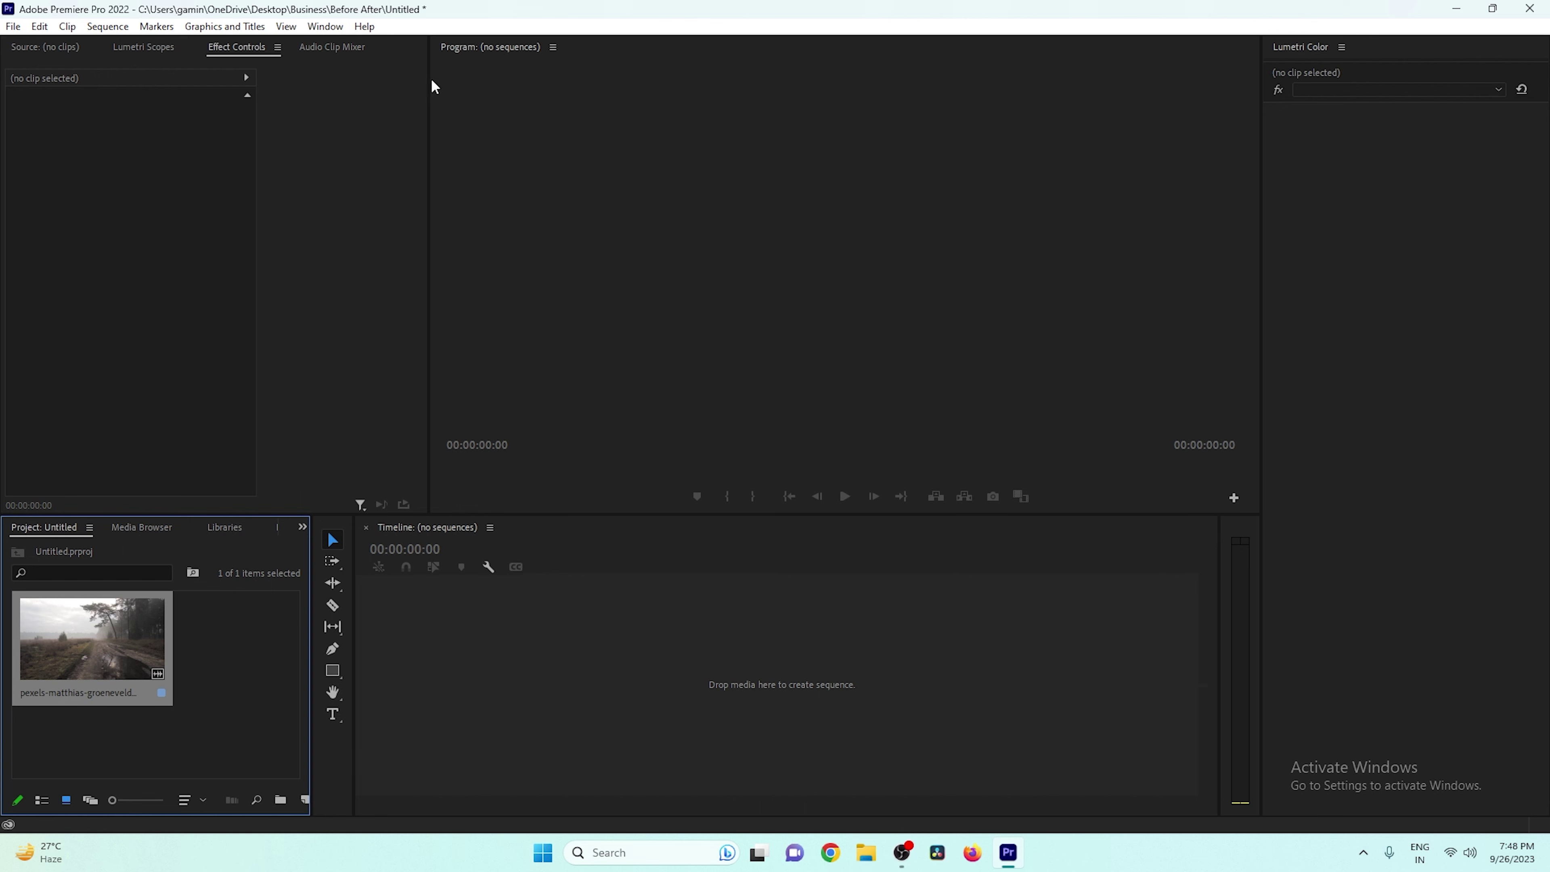
- Switch Premiere Pro to the Assembly workspace layout
{"action": "left_click", "coordinate": [326, 27]}
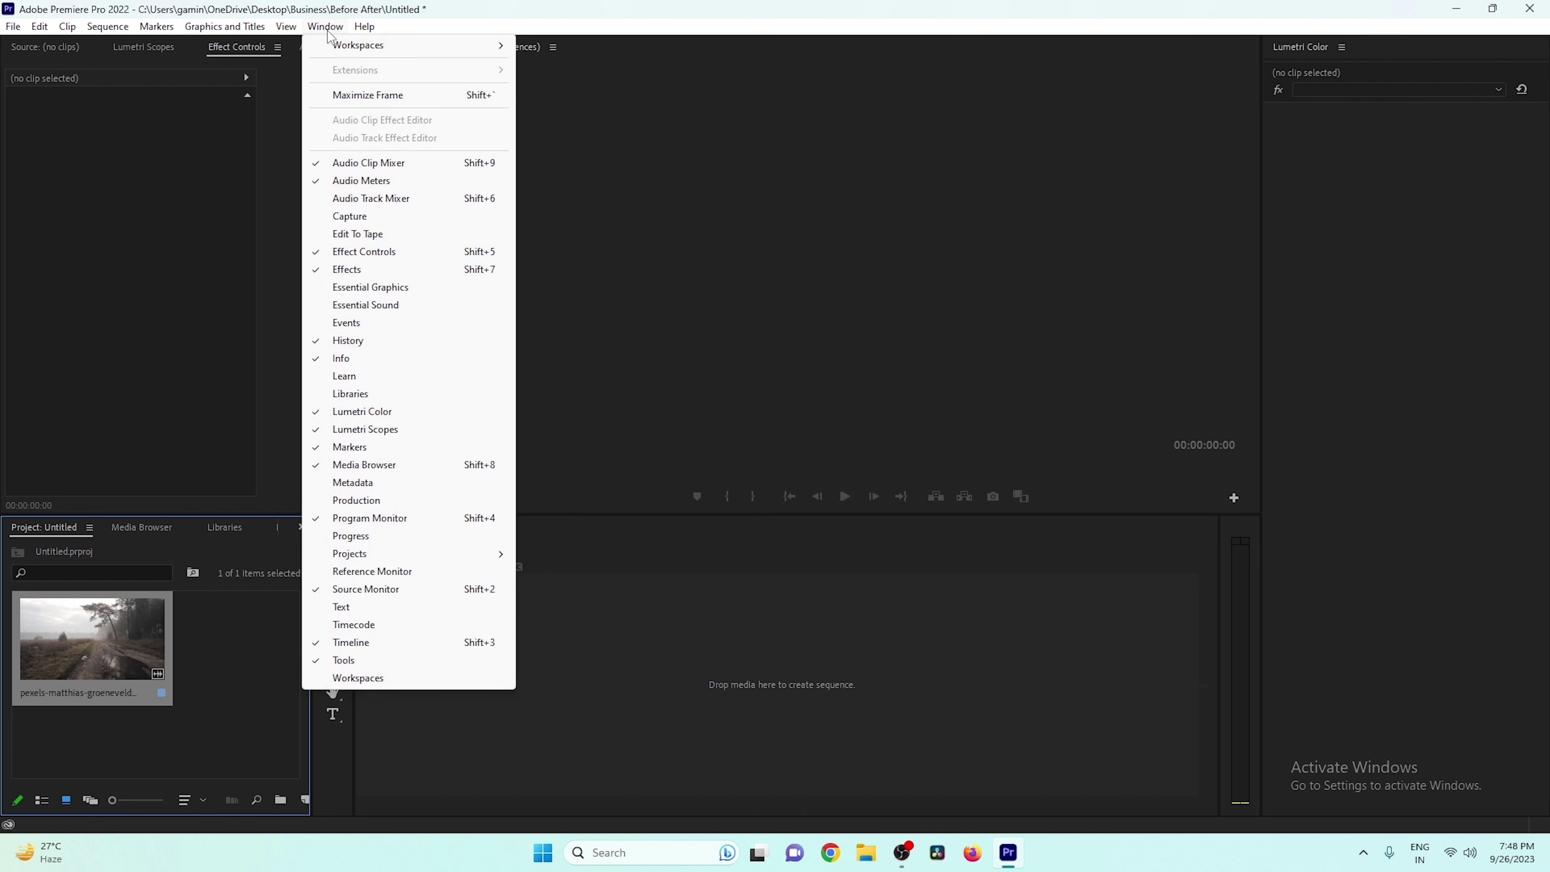
{"action": "mouse_move", "coordinate": [464, 47]}
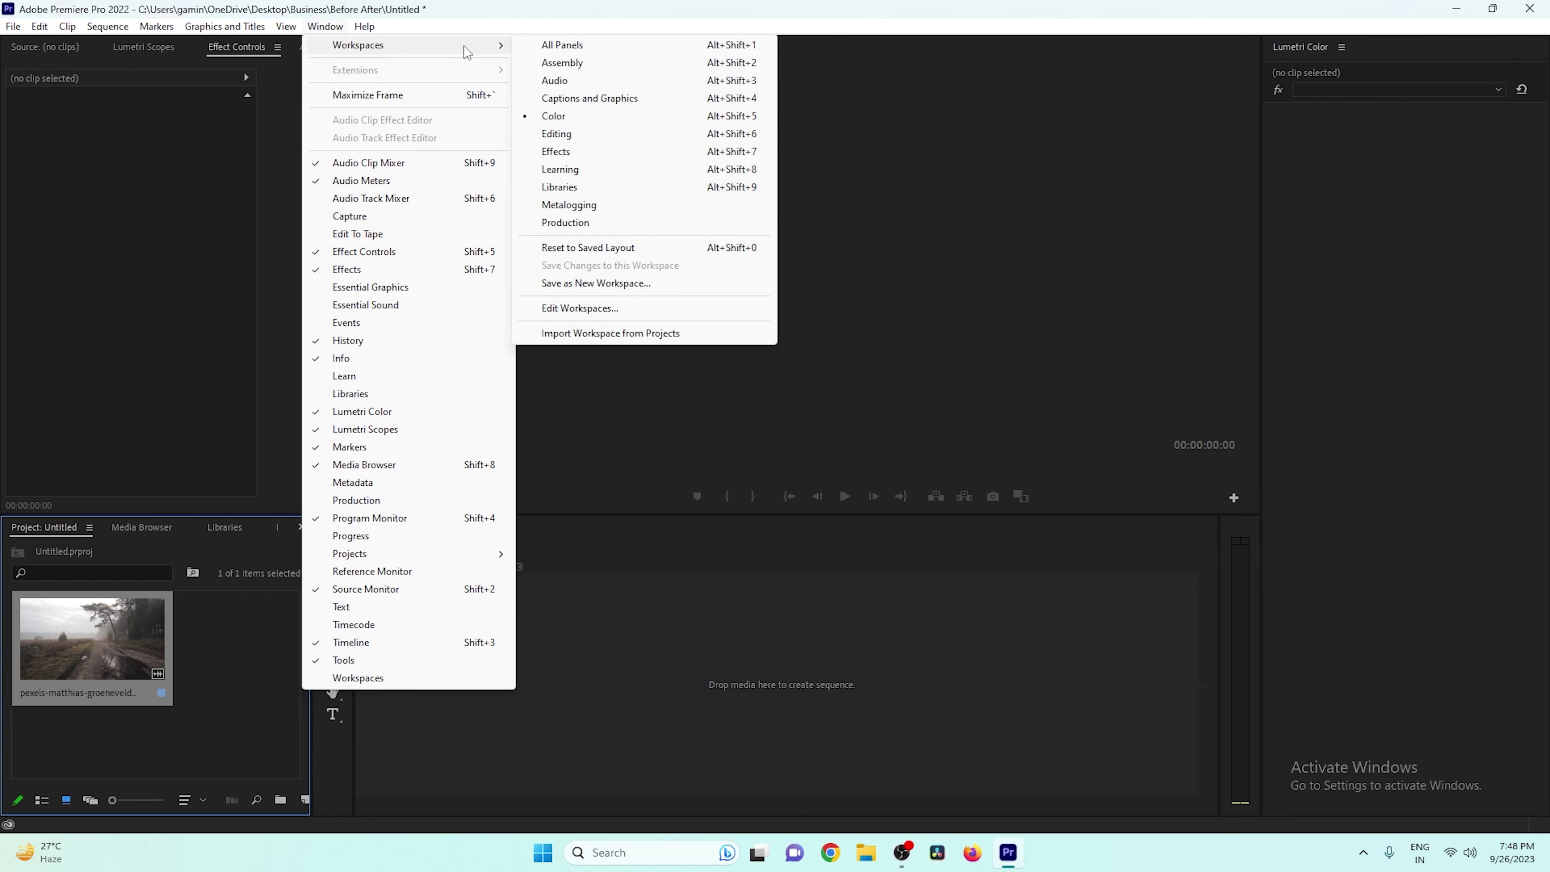
{"action": "left_click", "coordinate": [581, 61]}
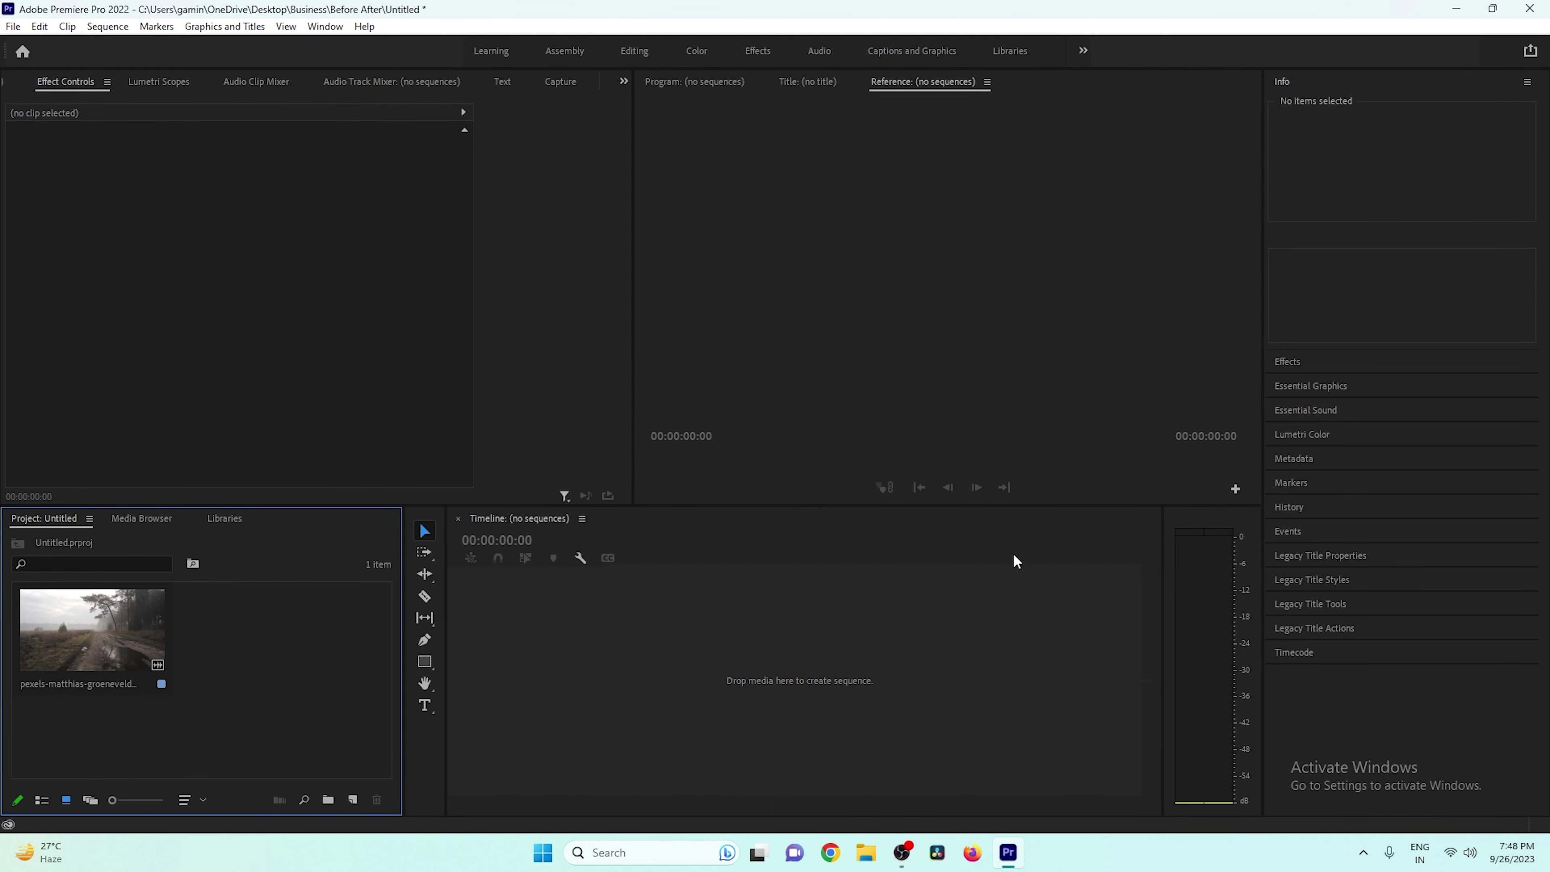
- Build a sequence from the foggy path clip, play it back, then switch to the Color workspace
{"action": "left_click", "coordinate": [91, 648]}
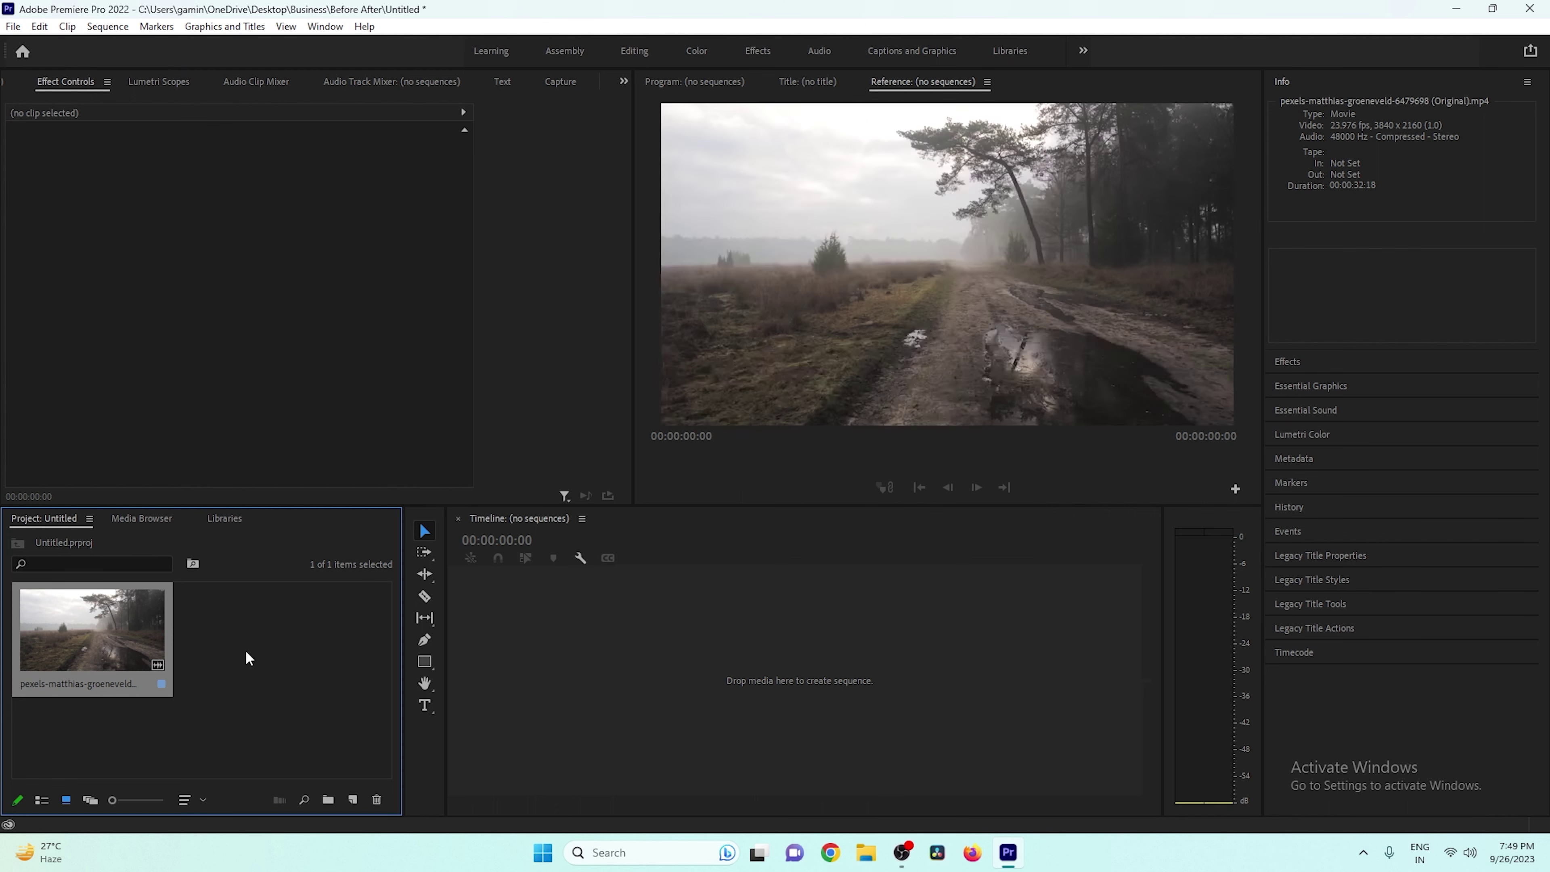
{"action": "left_click_drag", "start_coordinate": [248, 658], "coordinate": [651, 642]}
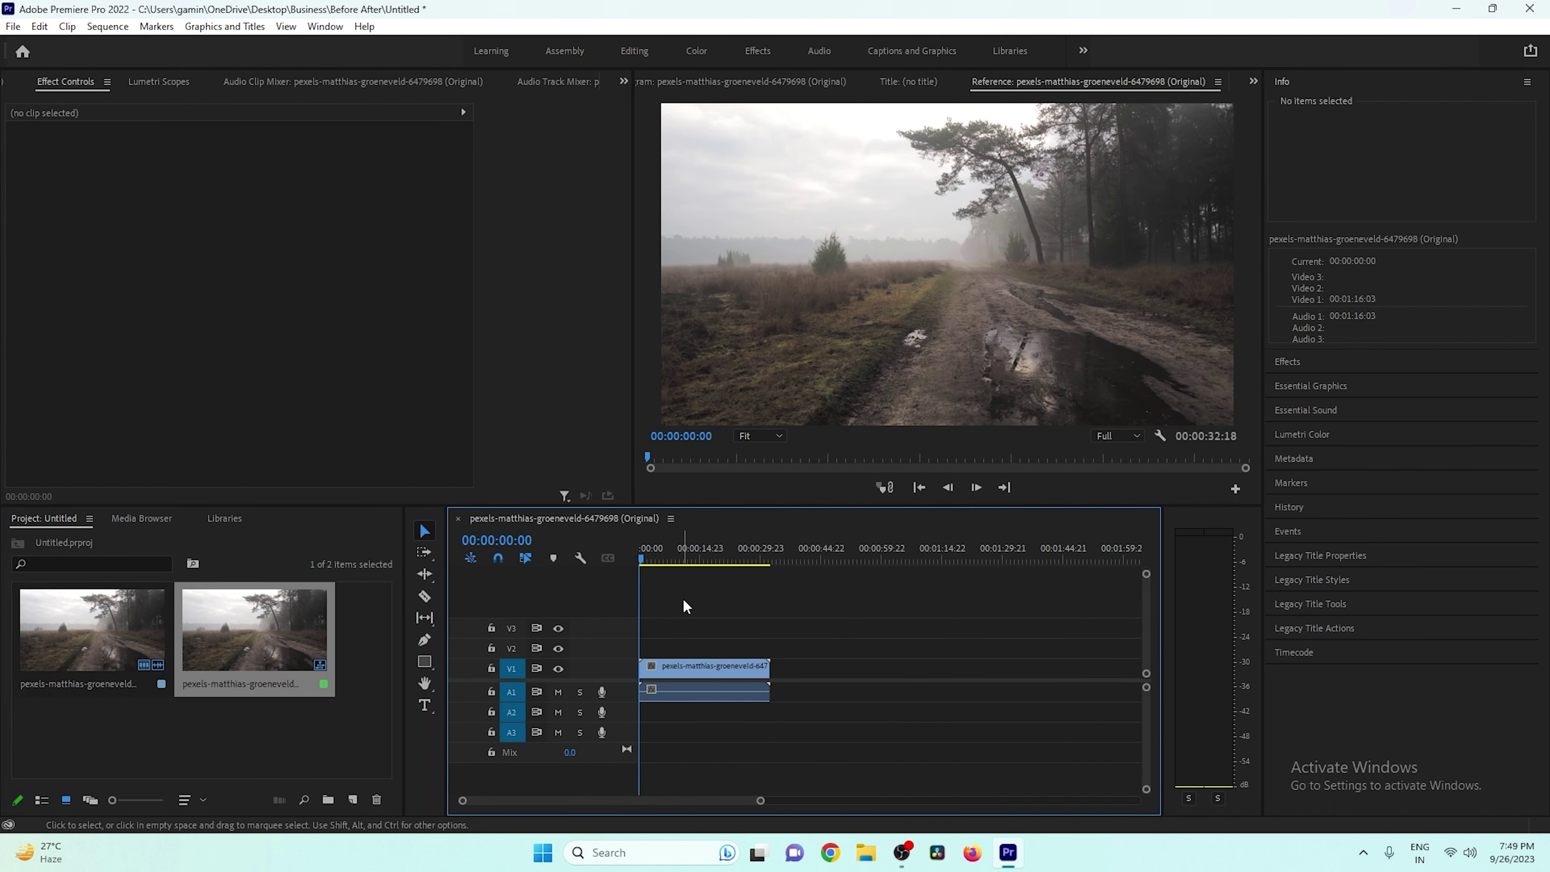
{"action": "key", "text": "space"}
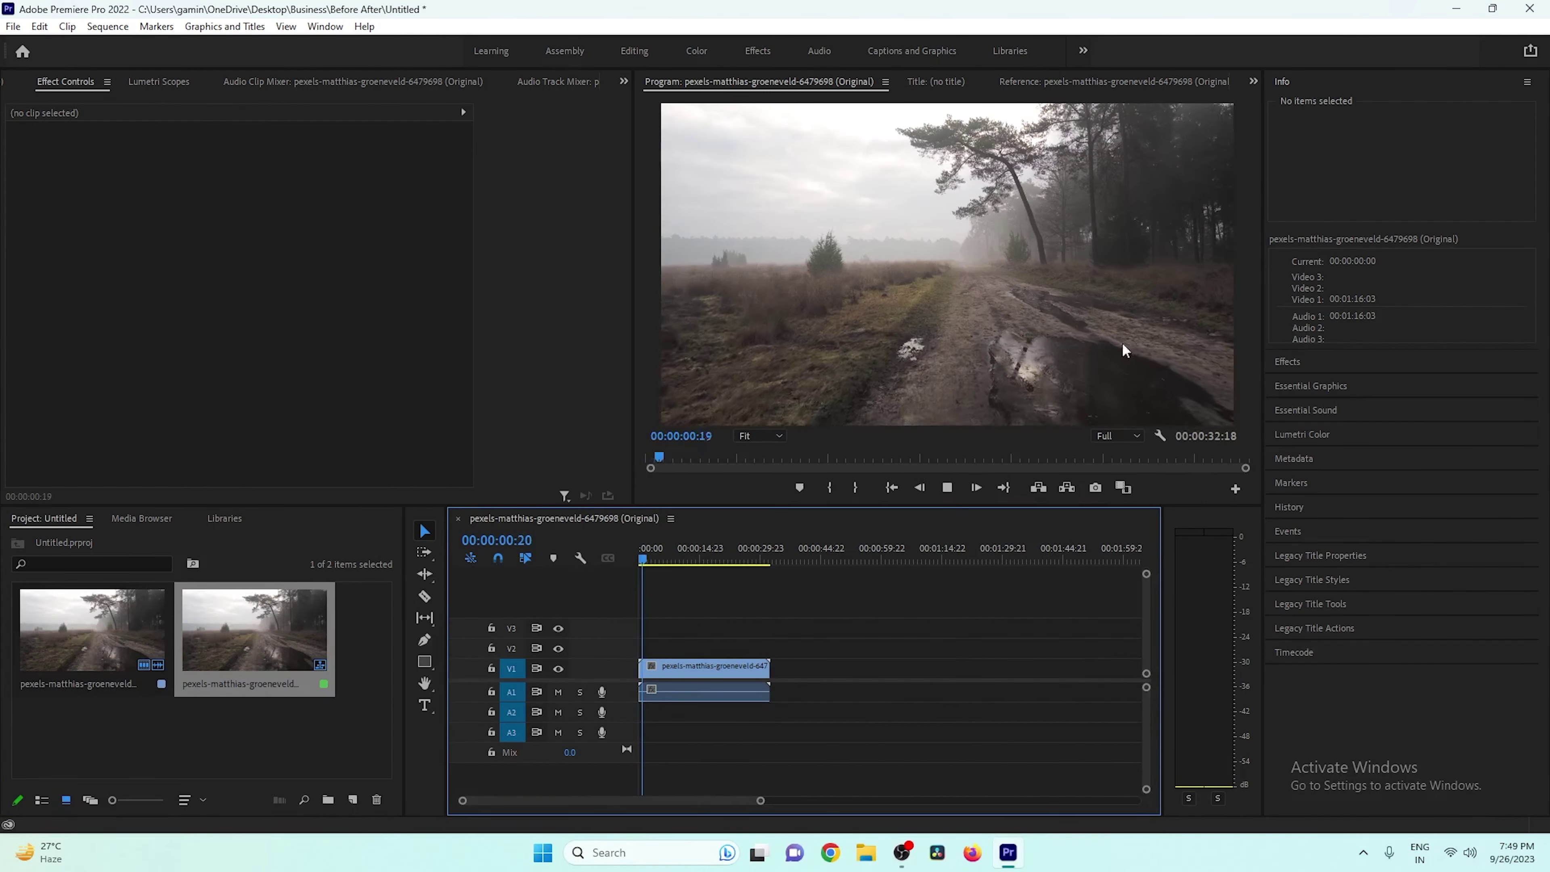
{"action": "left_click", "coordinate": [1086, 81]}
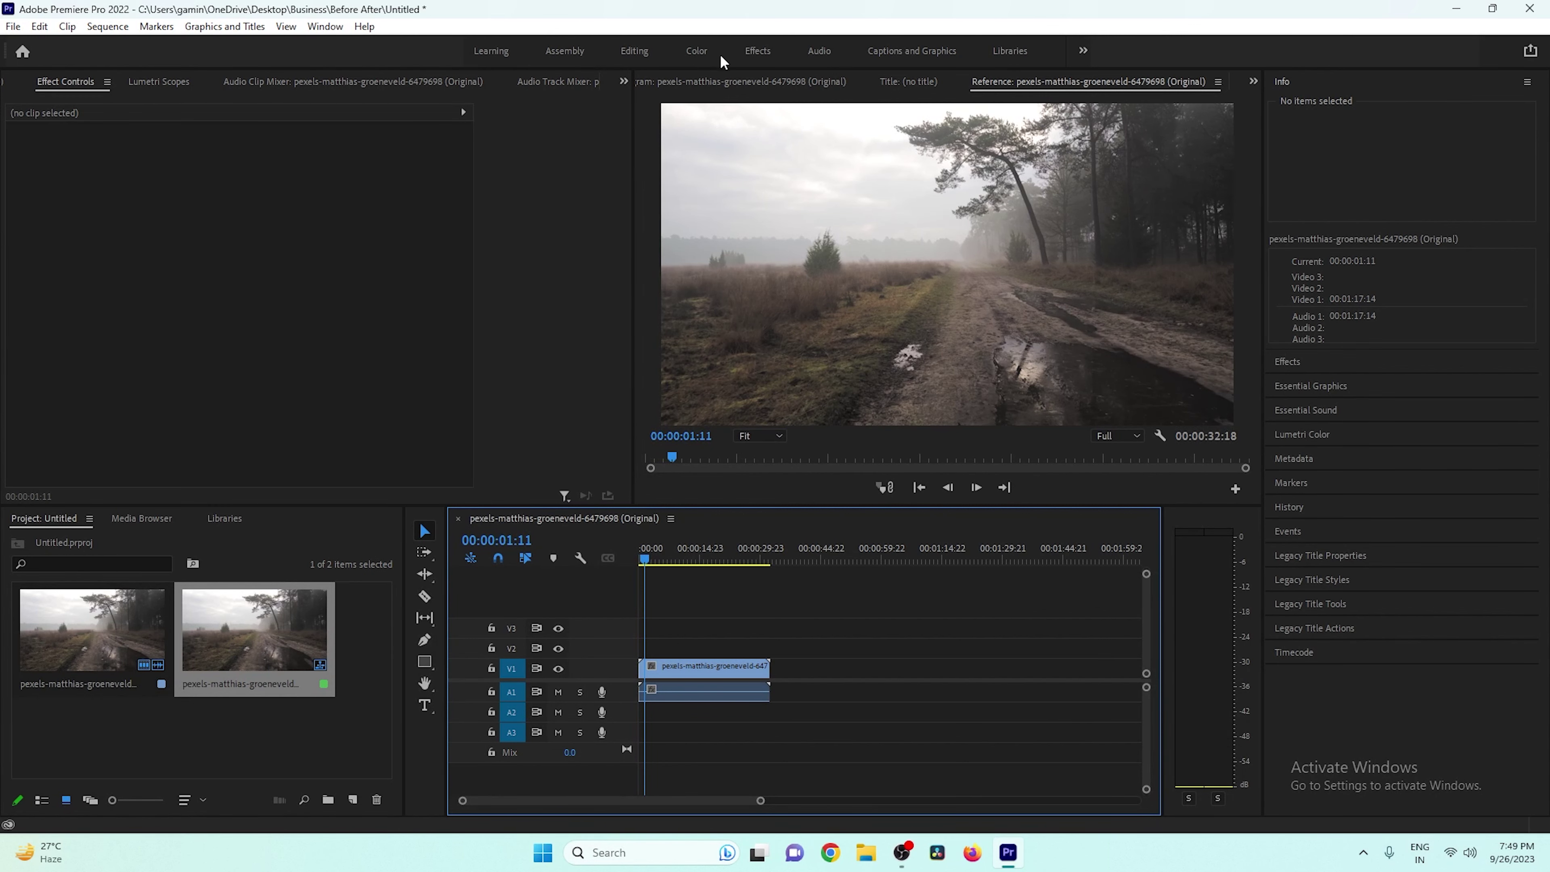
{"action": "left_click", "coordinate": [694, 51]}
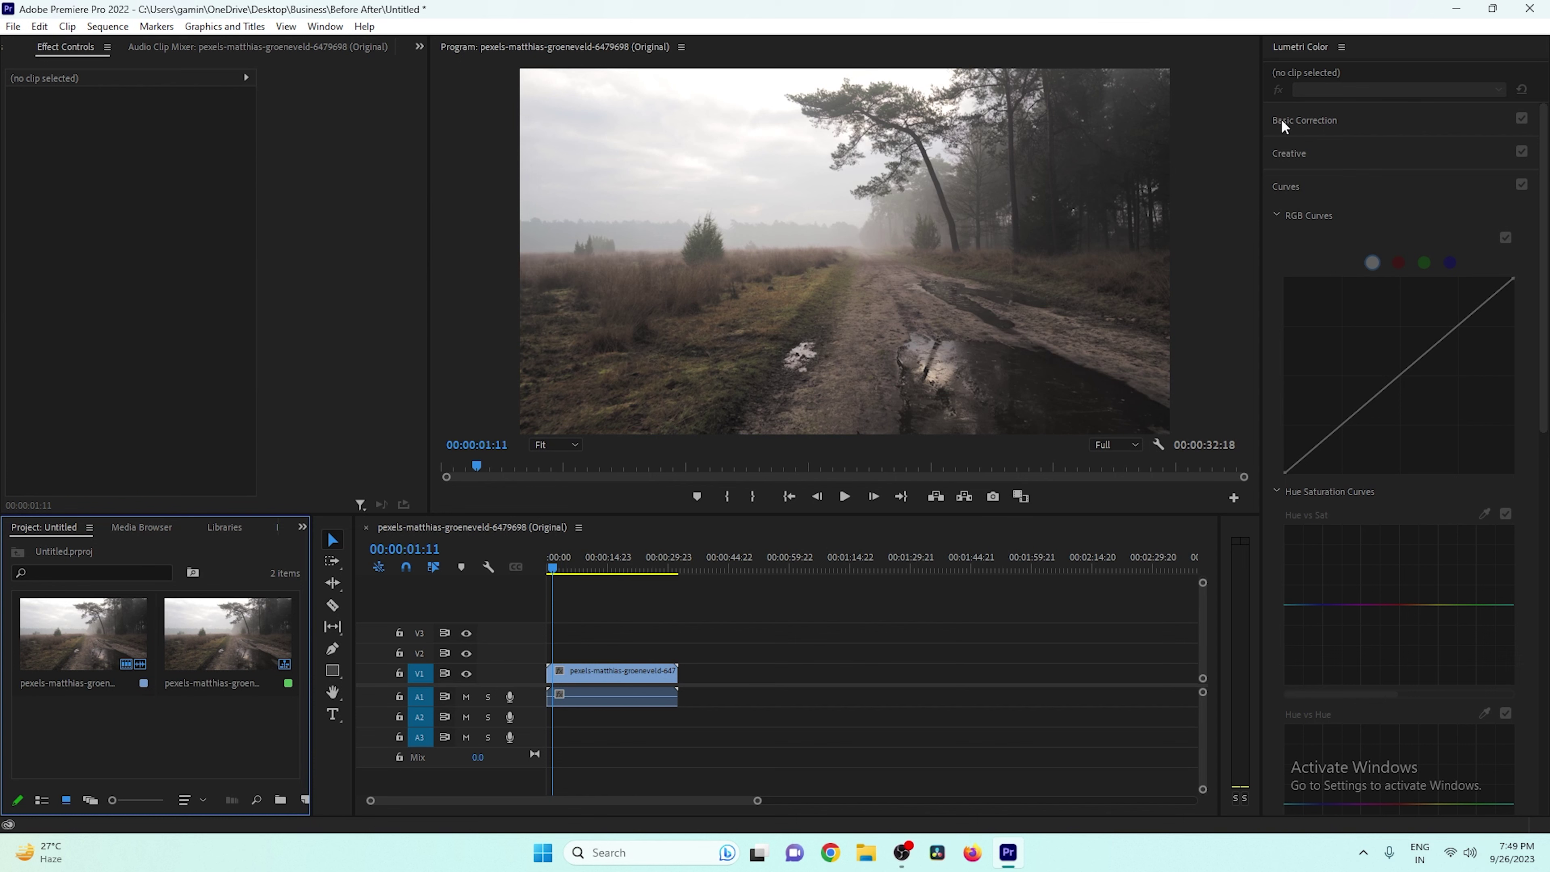
- In Basic Correction, set the forest path clip's Exposure to -0.7 and Temperature to -41.3
{"action": "left_click", "coordinate": [1324, 120]}
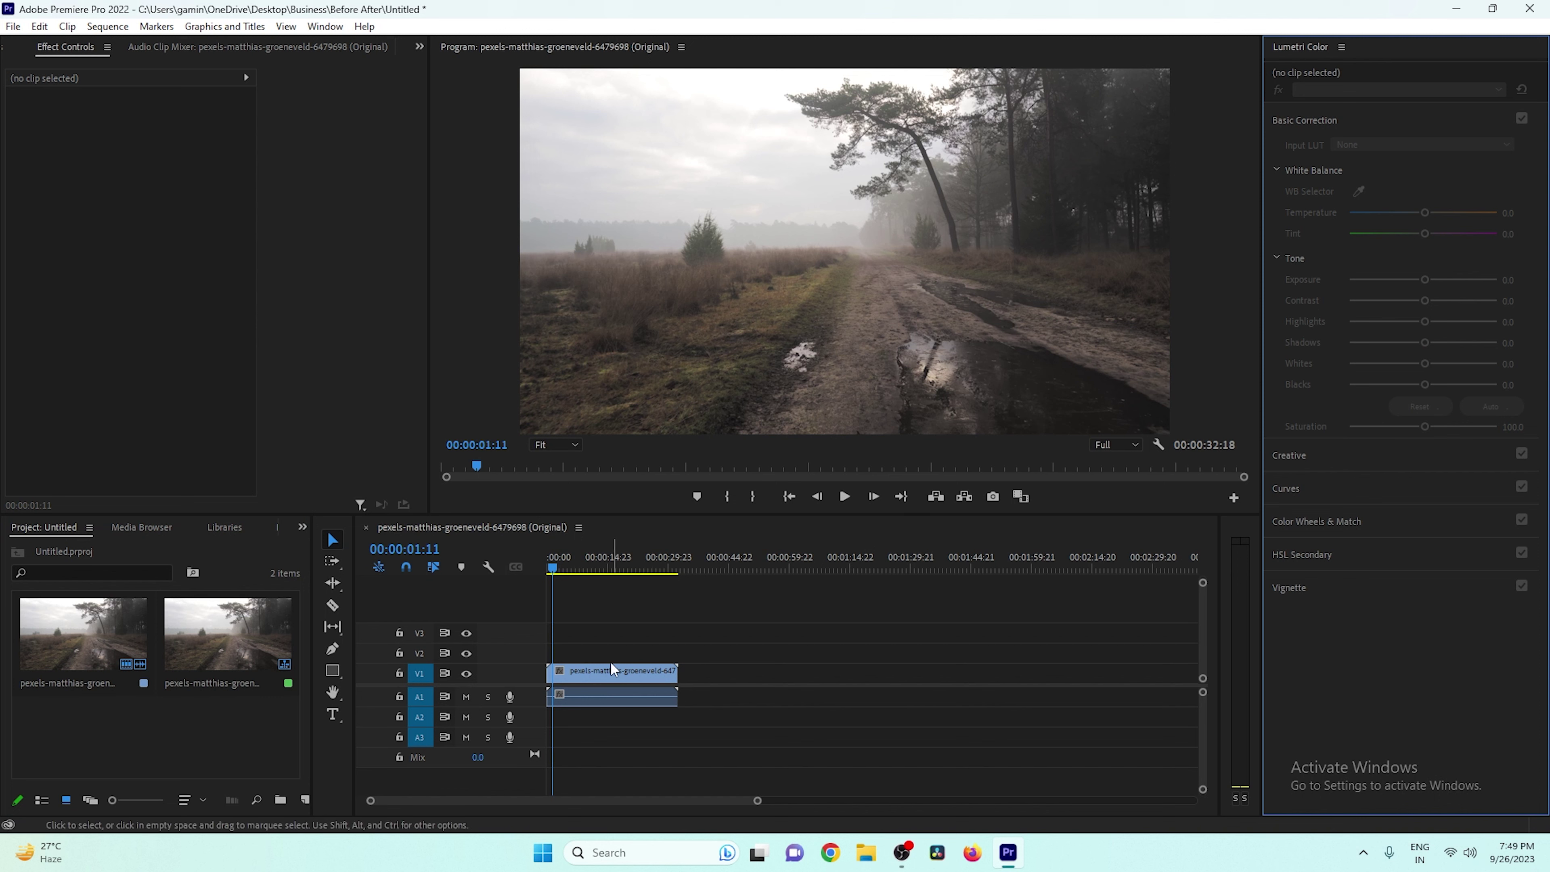
{"action": "left_click", "coordinate": [607, 673]}
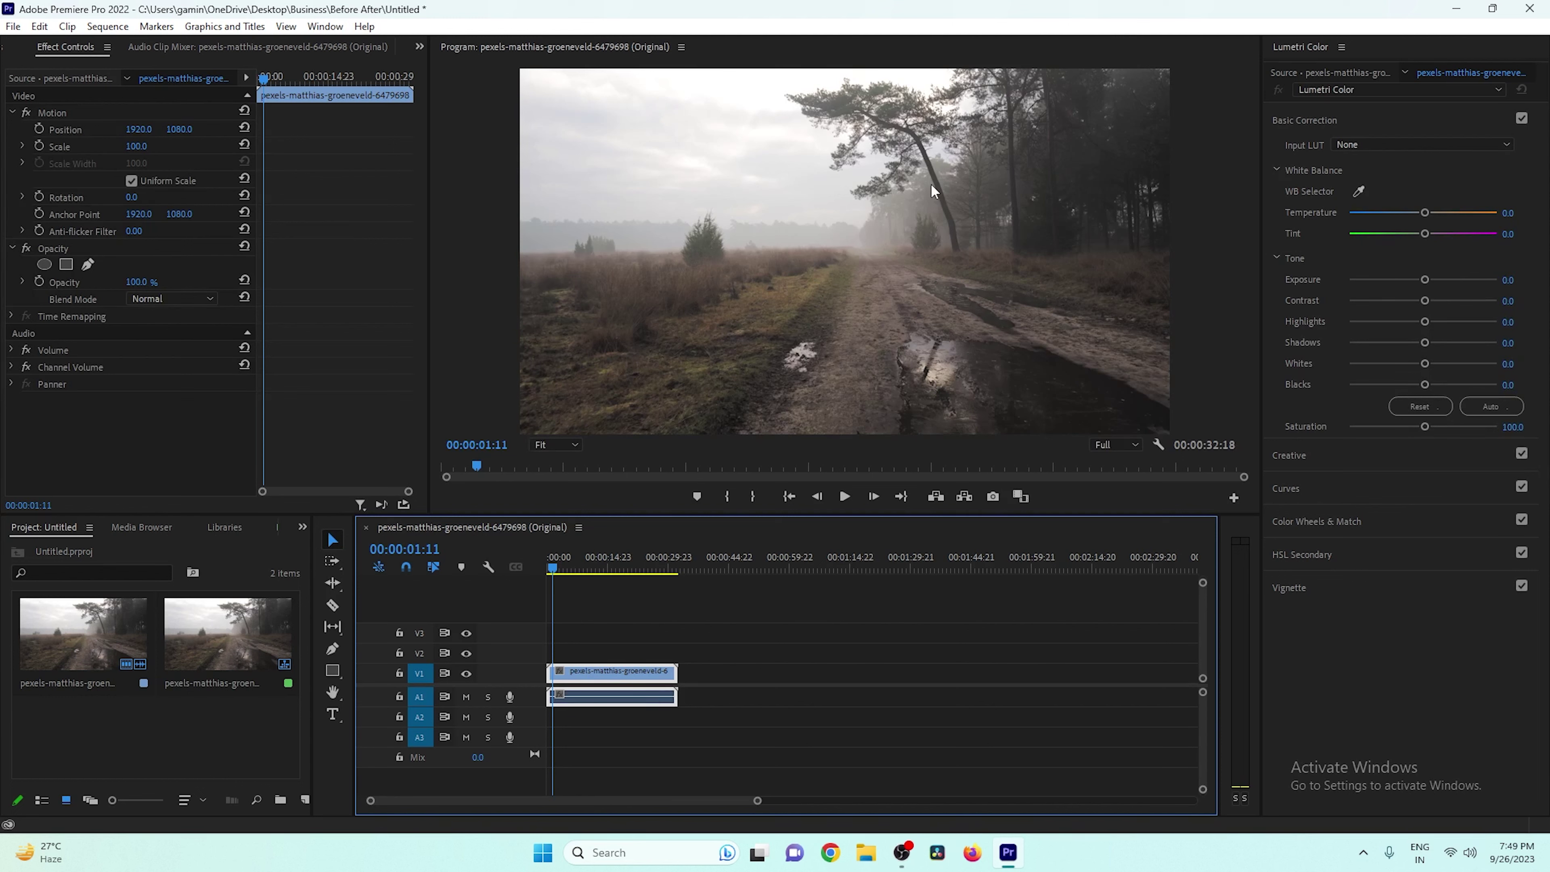
{"action": "left_click", "coordinate": [1426, 280]}
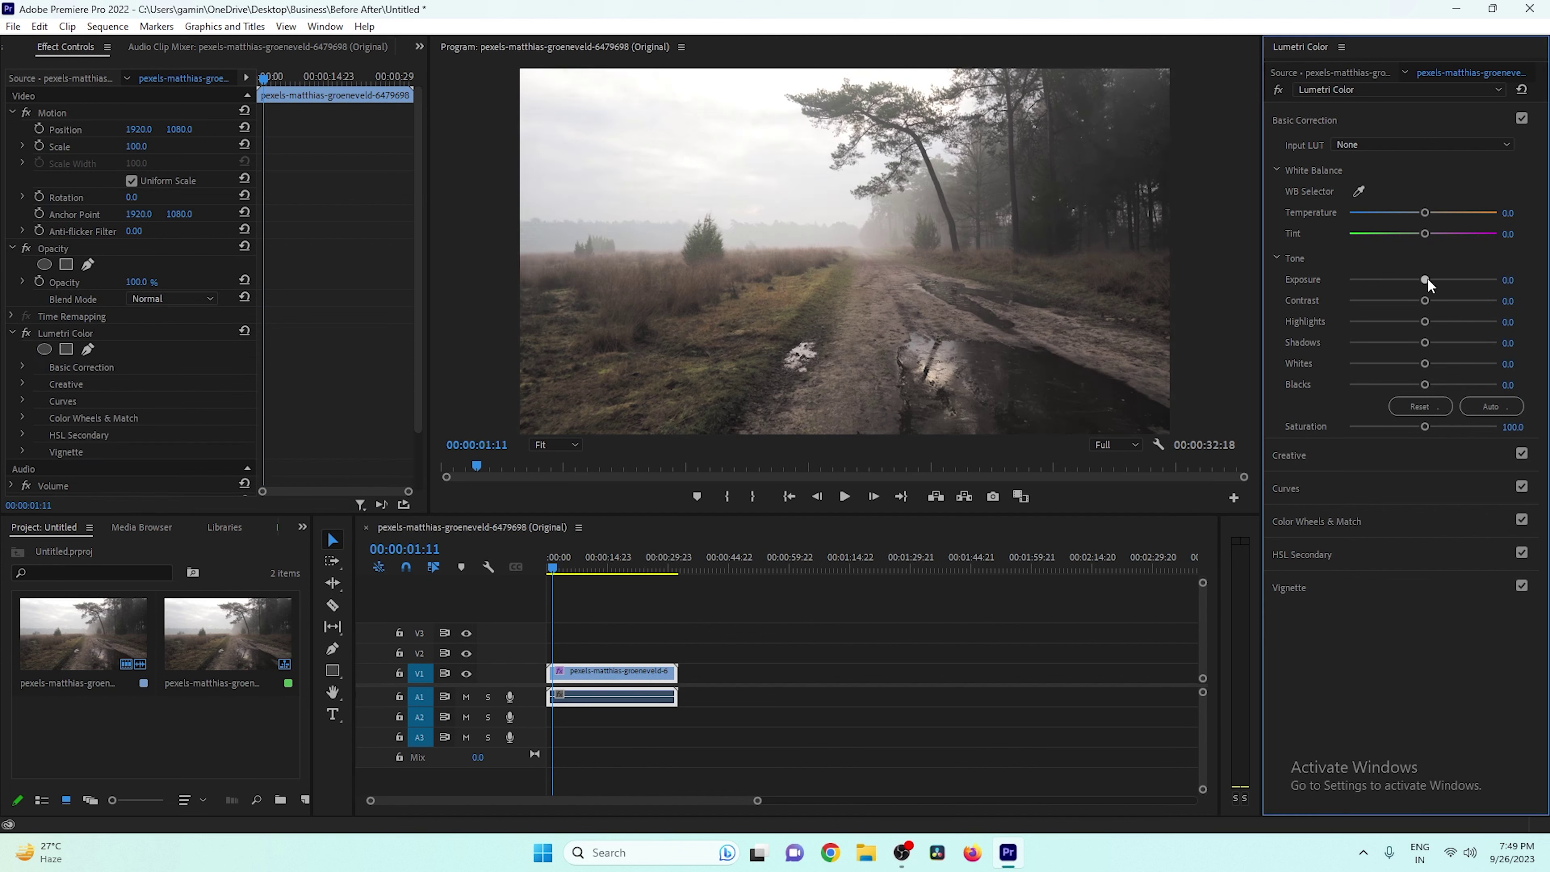
{"action": "left_click_drag", "start_coordinate": [1427, 277], "coordinate": [1413, 277]}
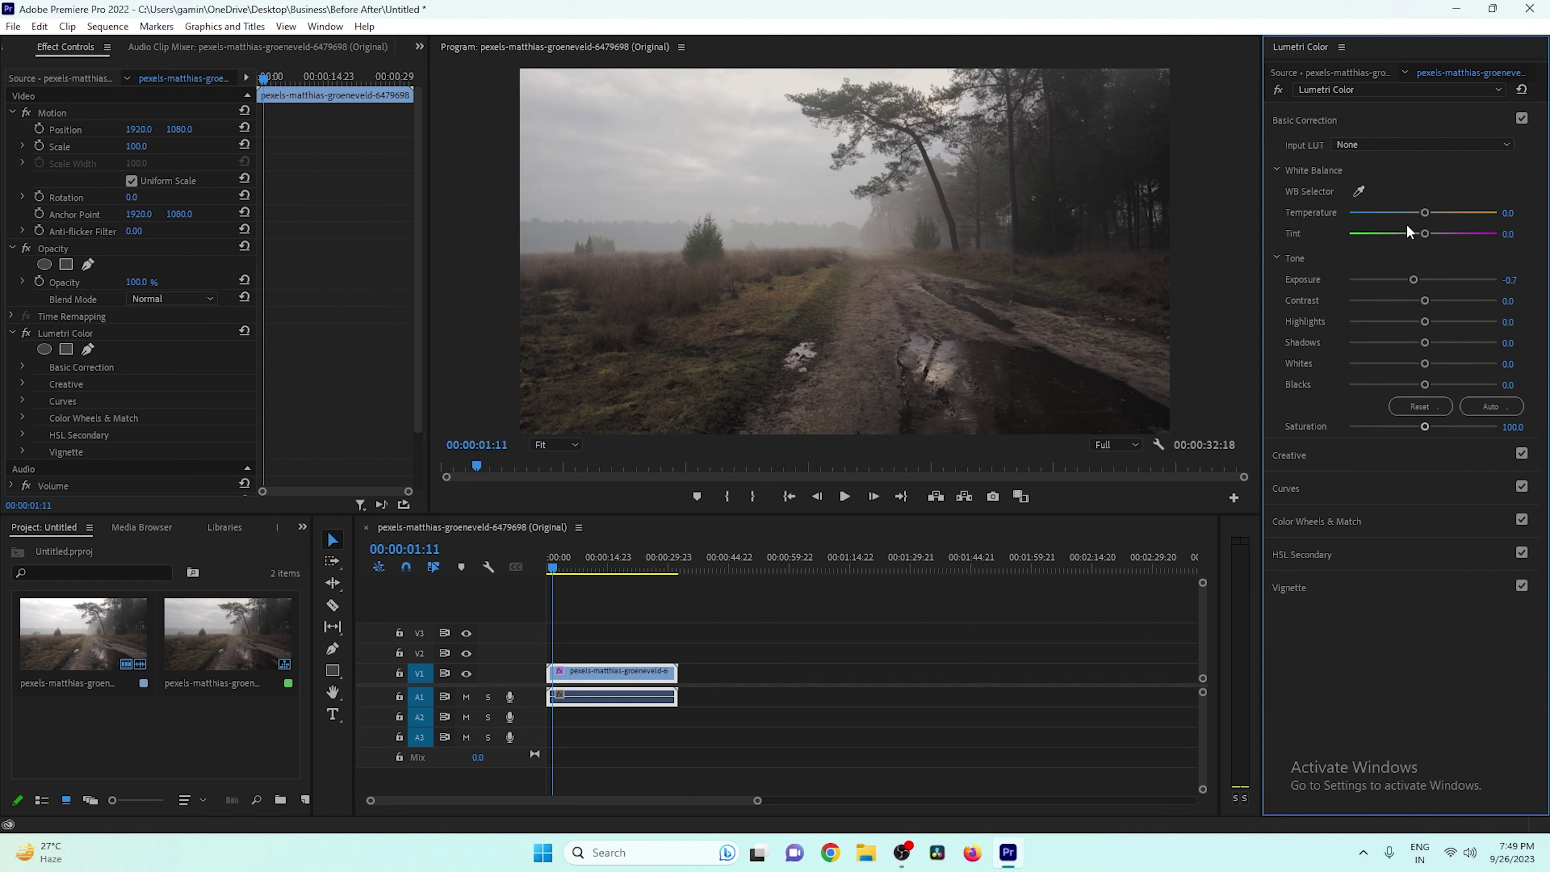
{"action": "left_click_drag", "start_coordinate": [1425, 213], "coordinate": [1392, 214]}
- In Color Wheels & Match, push the Shadows, Midtones and Highlights pucks toward blue
{"action": "left_click", "coordinate": [1334, 516]}
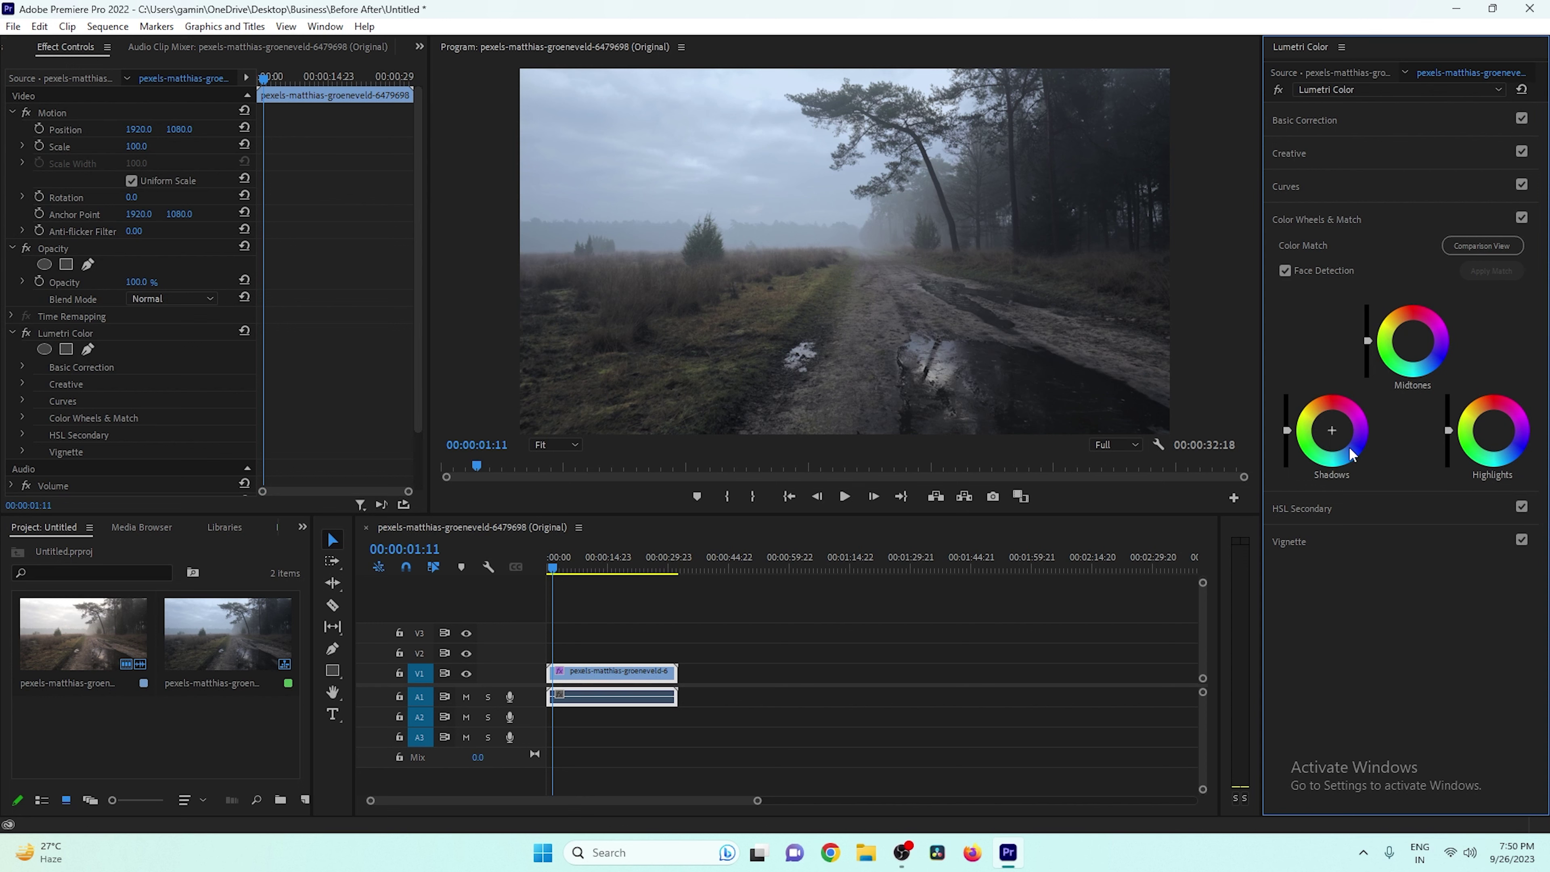
{"action": "left_click_drag", "start_coordinate": [1335, 436], "coordinate": [1339, 443]}
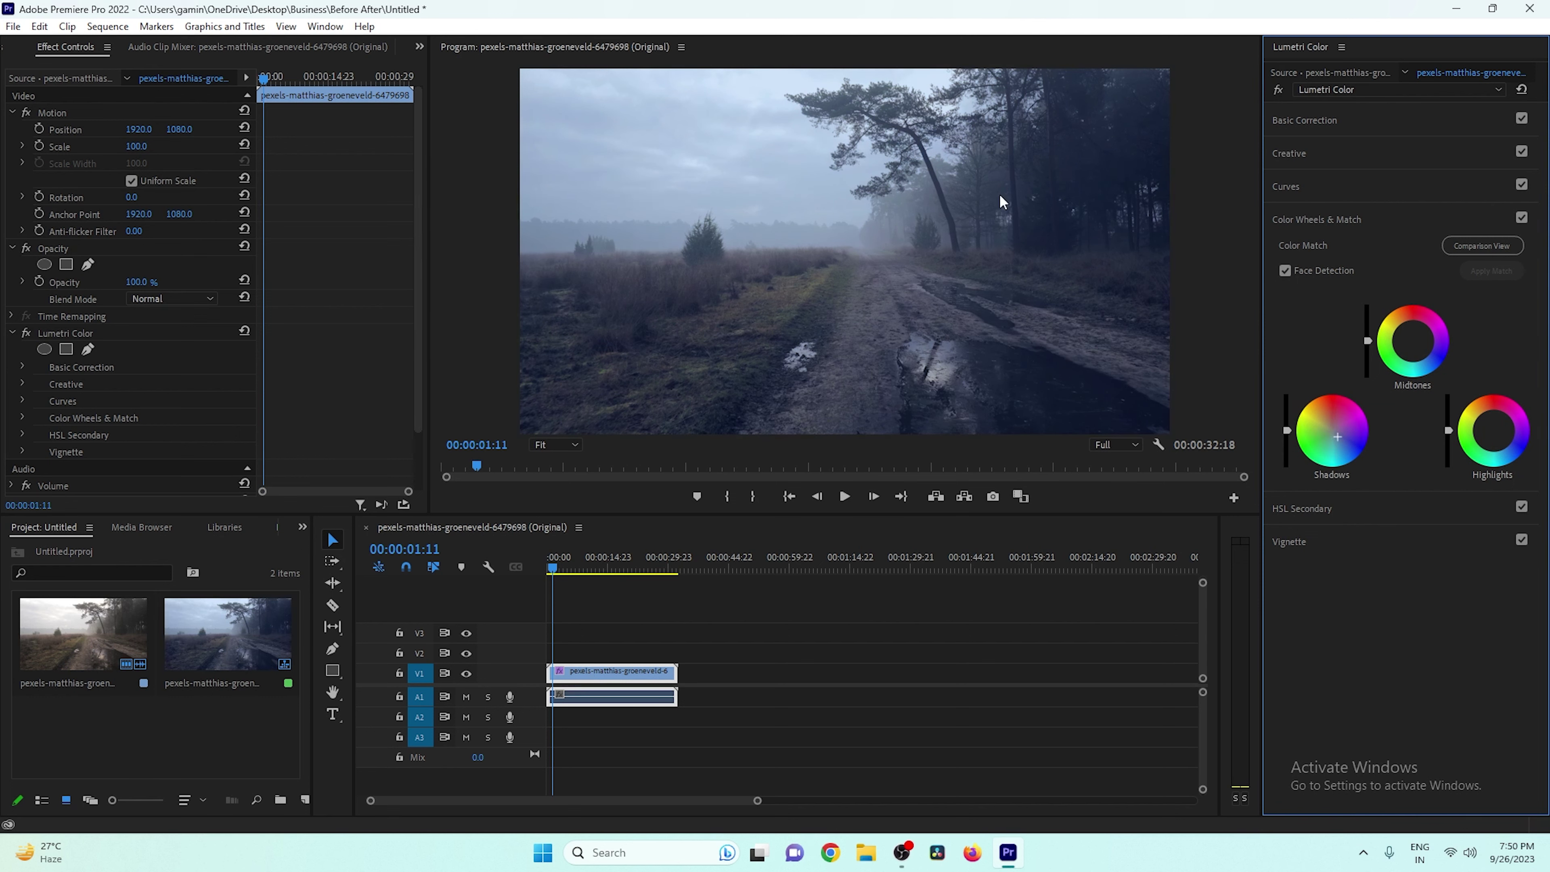
{"action": "left_click_drag", "start_coordinate": [1413, 348], "coordinate": [1417, 352]}
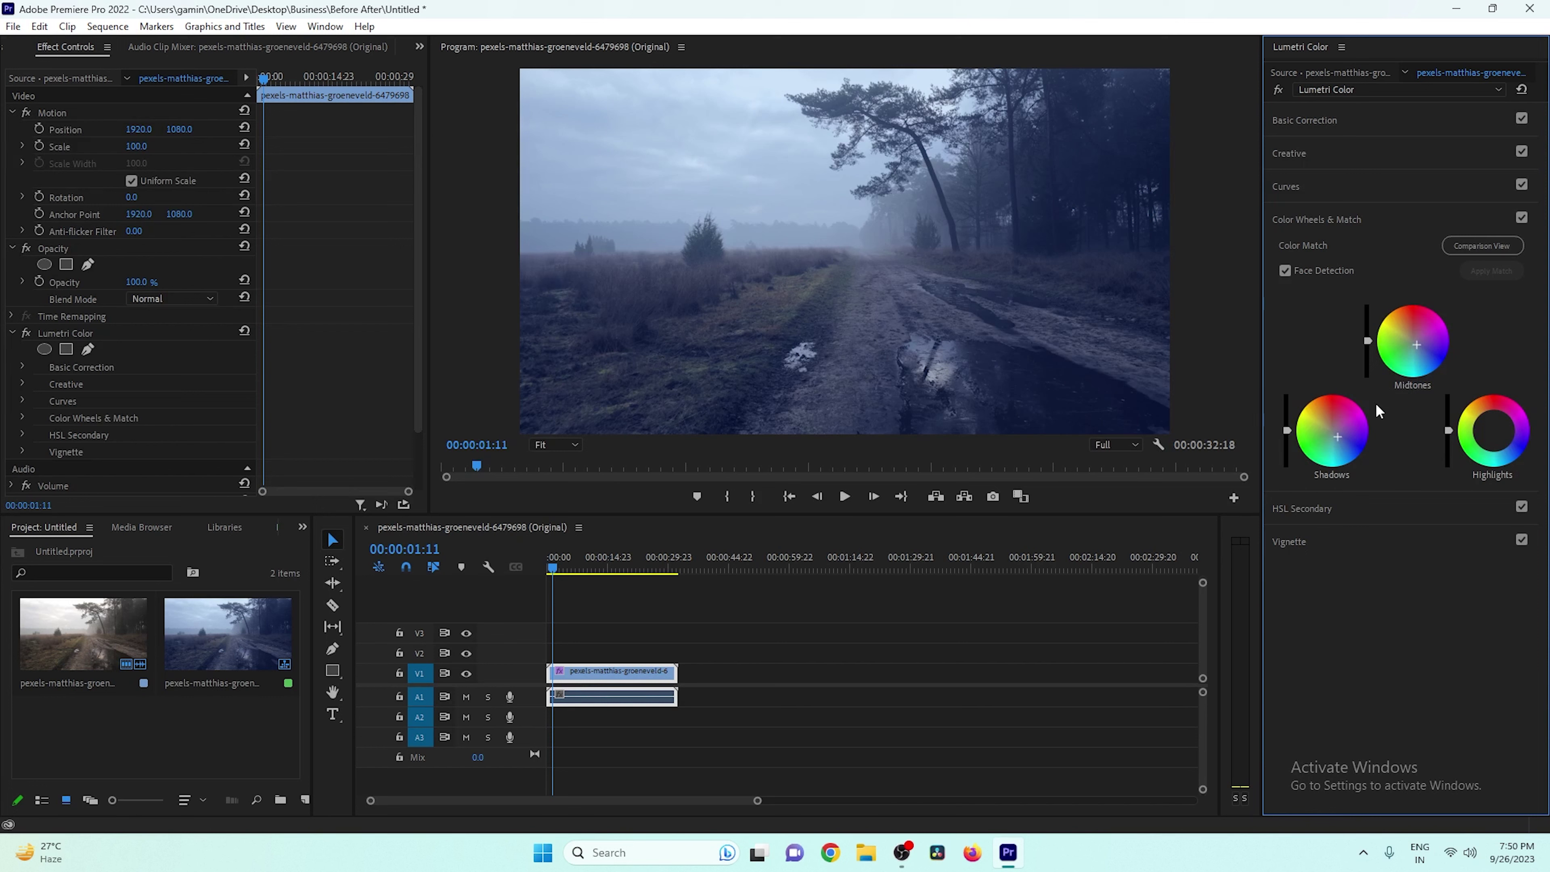
{"action": "left_click_drag", "start_coordinate": [1502, 431], "coordinate": [1497, 437]}
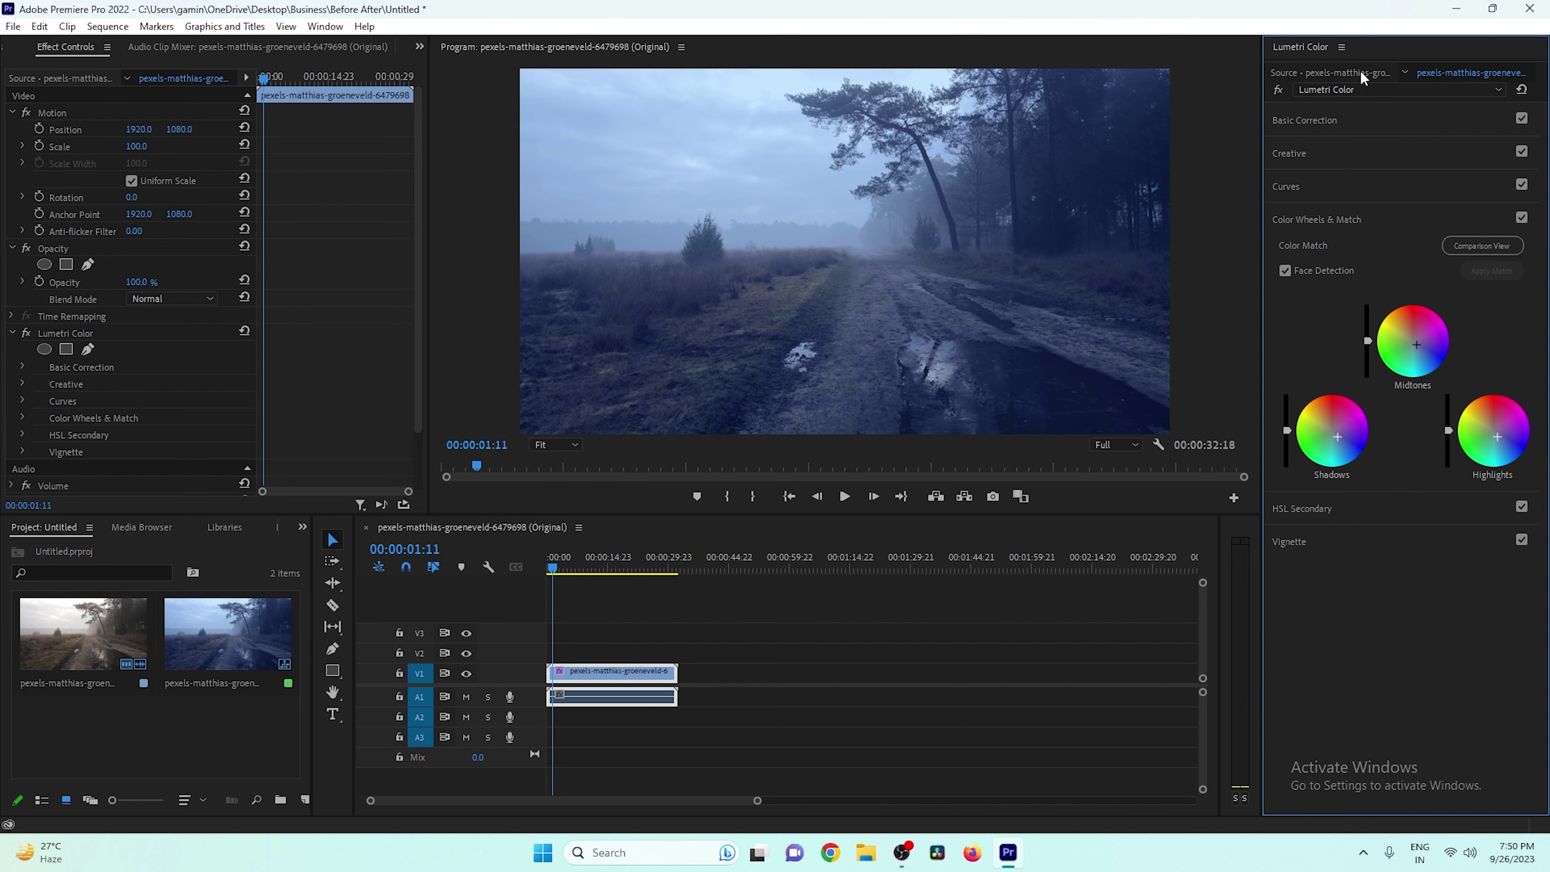
- Lower the Basic Correction Saturation slider to 75.0
{"action": "left_click", "coordinate": [1307, 116]}
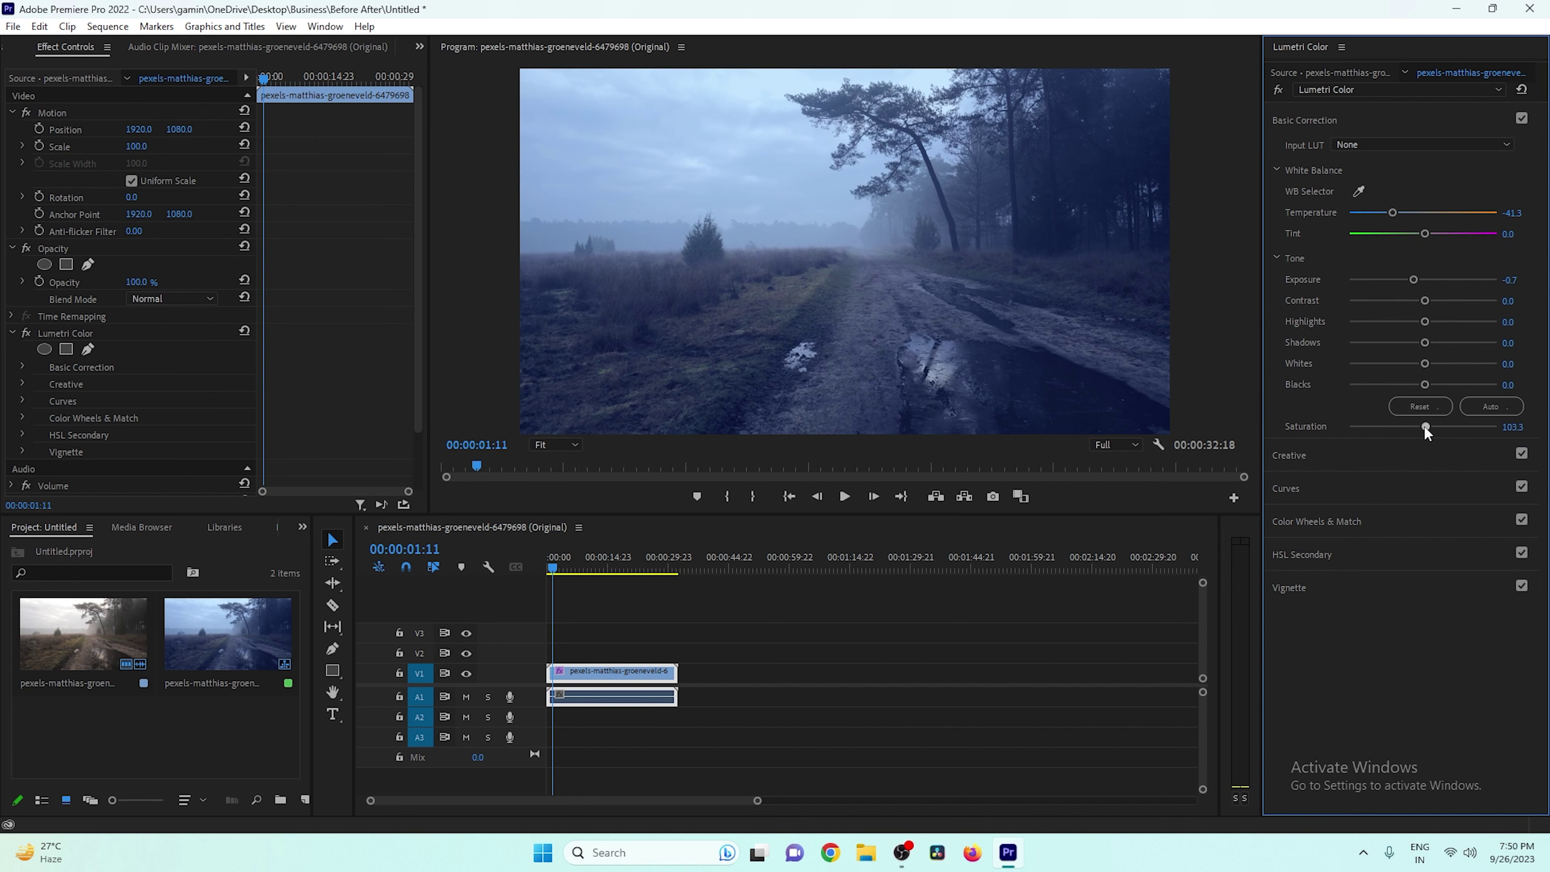
{"action": "mouse_move", "coordinate": [1424, 425]}
{"action": "left_mouse_down"}
{"action": "mouse_move", "coordinate": [1385, 433]}
{"action": "mouse_move", "coordinate": [1403, 435]}
{"action": "left_mouse_up"}
- Shape the RGB curve into an S with two added points and a slightly lowered white point
{"action": "left_click", "coordinate": [1312, 488]}
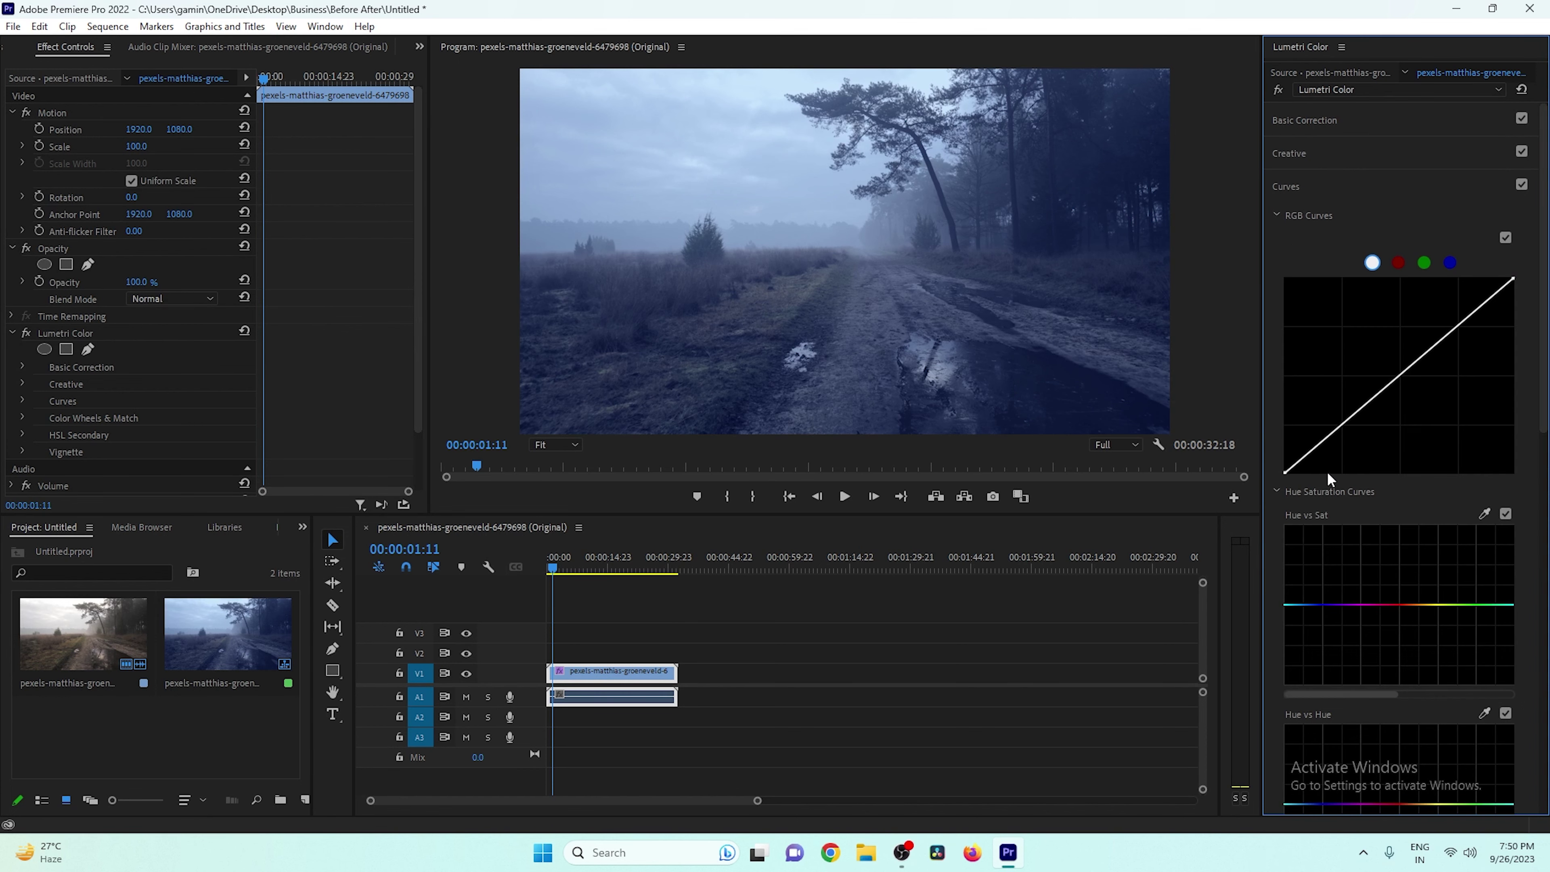
{"action": "left_click", "coordinate": [1458, 324]}
{"action": "left_click", "coordinate": [1398, 375]}
{"action": "left_click_drag", "start_coordinate": [1460, 324], "coordinate": [1451, 318]}
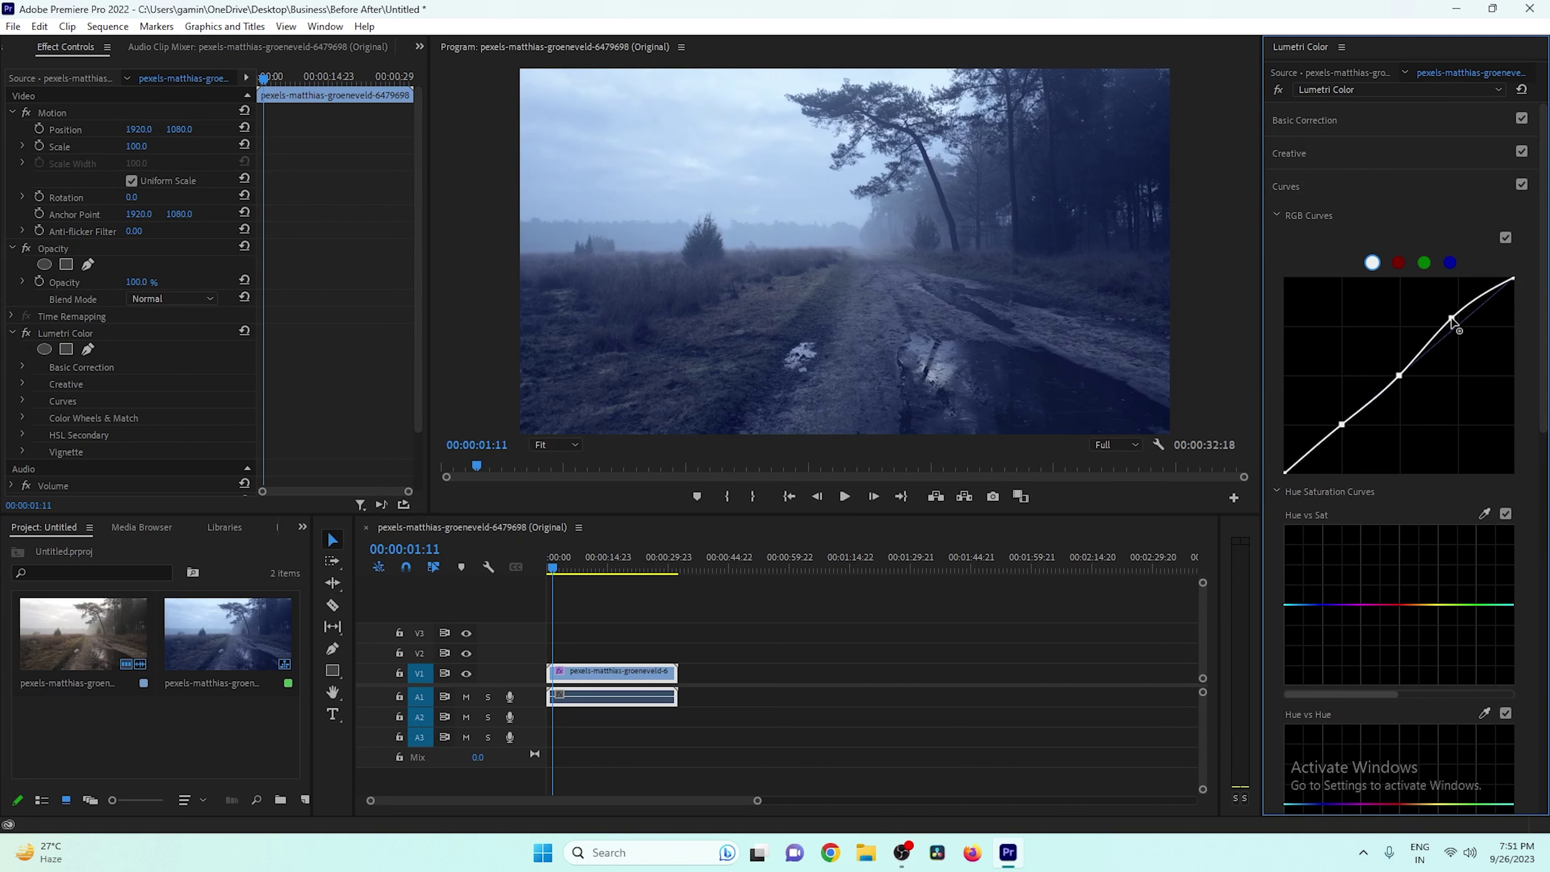
{"action": "left_click_drag", "start_coordinate": [1343, 425], "coordinate": [1349, 428]}
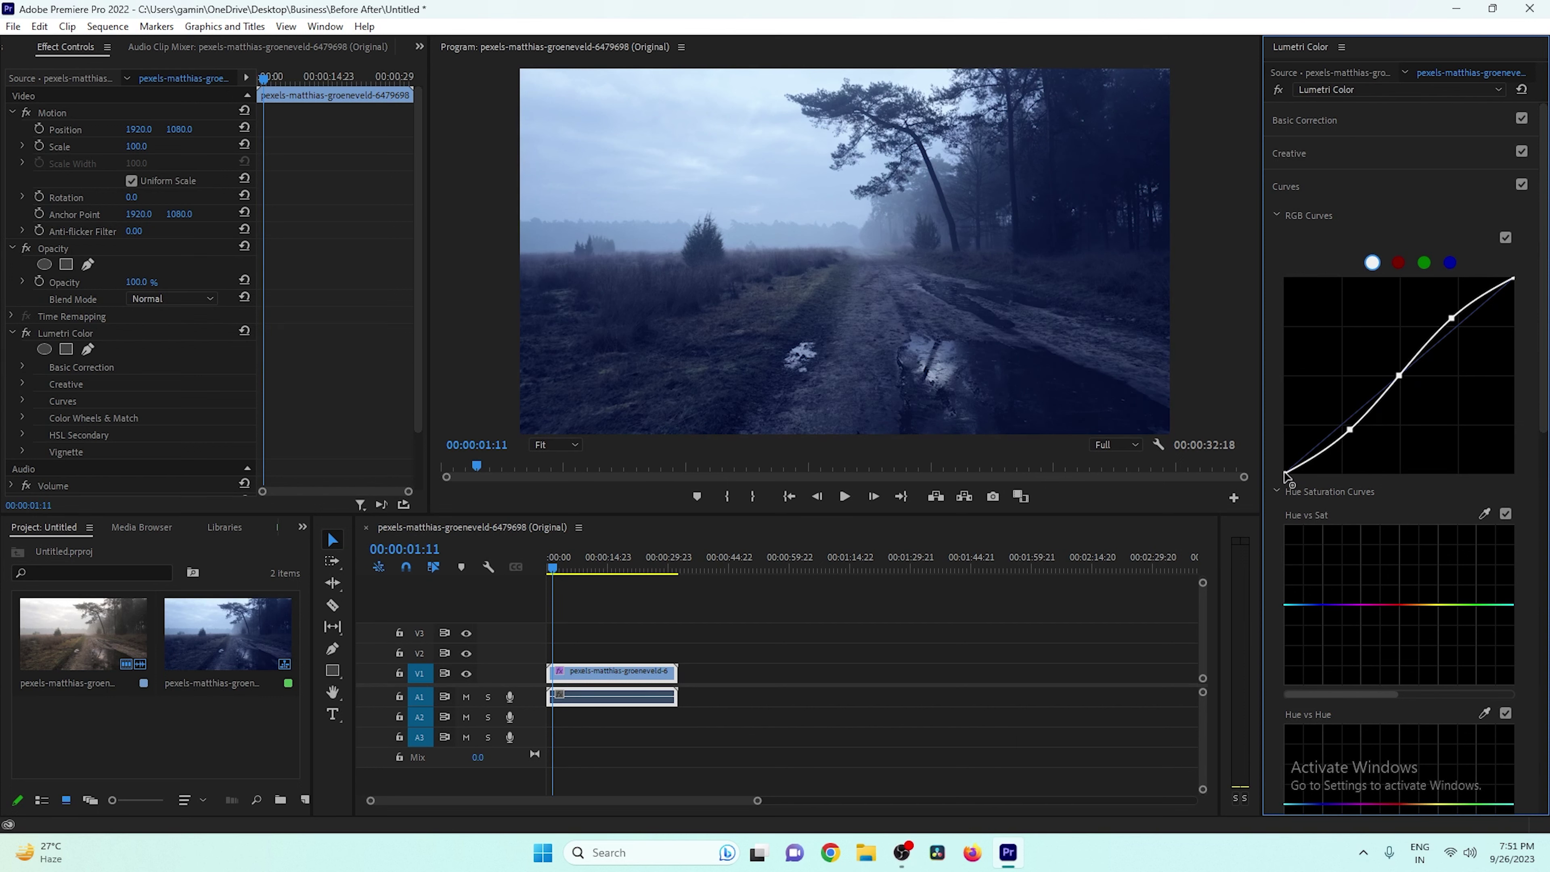
{"action": "left_click_drag", "start_coordinate": [1284, 475], "coordinate": [1275, 466]}
{"action": "left_click_drag", "start_coordinate": [1514, 282], "coordinate": [1527, 287]}
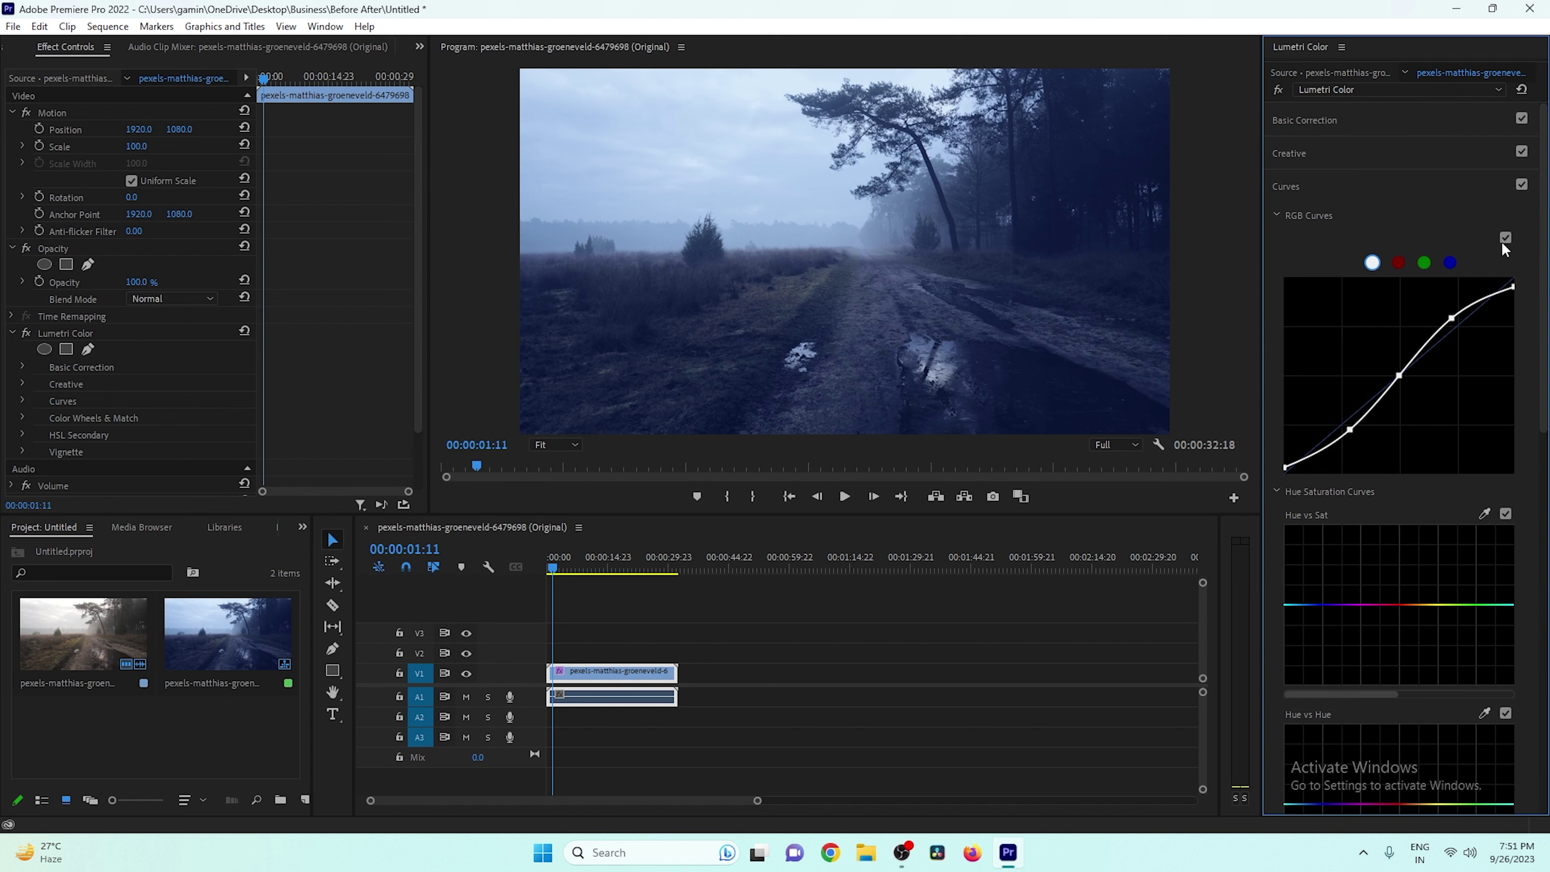
- Scroll down the Lumetri Color panel and re-expand Color Wheels & Match
{"action": "scroll", "coordinate": [1282, 411], "scroll_direction": "down", "scroll_amount": 4}
{"action": "scroll", "coordinate": [1283, 425], "scroll_direction": "down", "scroll_amount": 9}
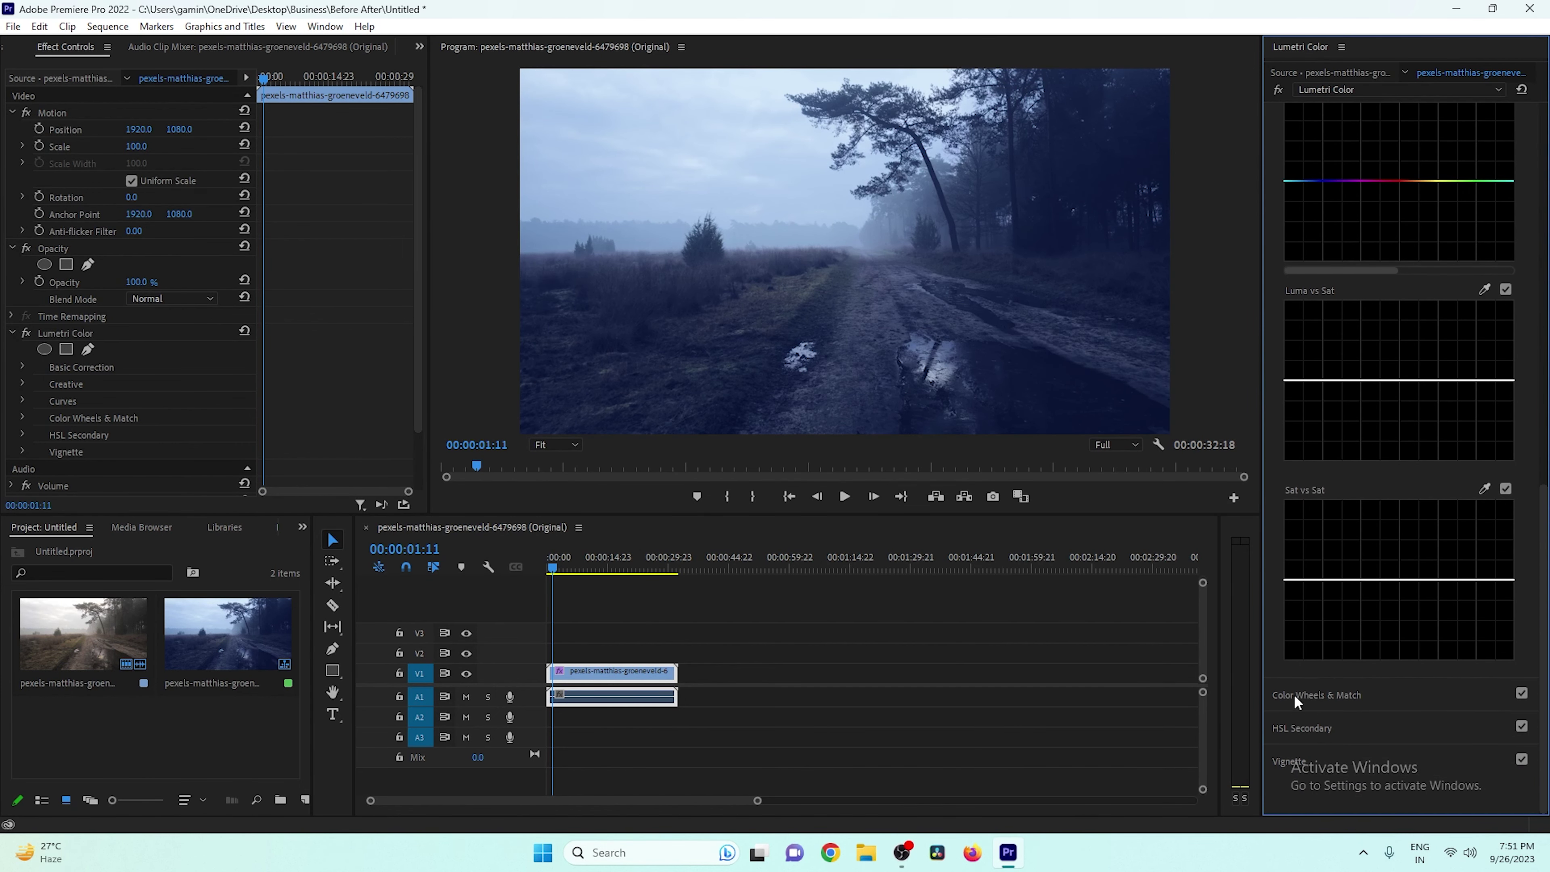
{"action": "left_click", "coordinate": [1359, 694]}
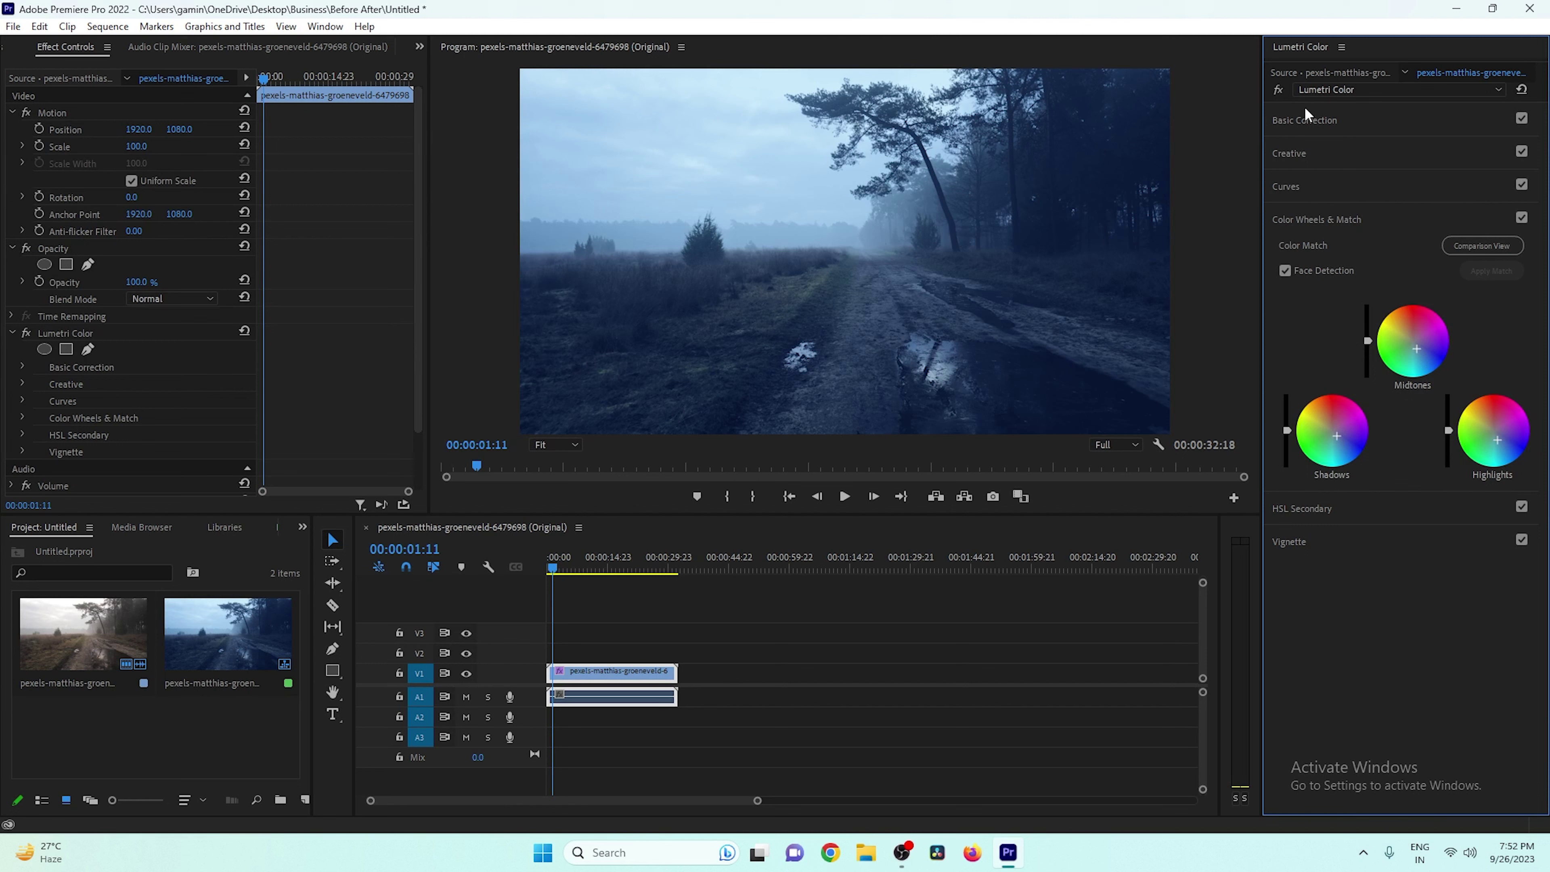
- Set Highlights to -46.7 with Exposure kept at -0.7, then return the playhead to the start
{"action": "left_click", "coordinate": [1293, 120]}
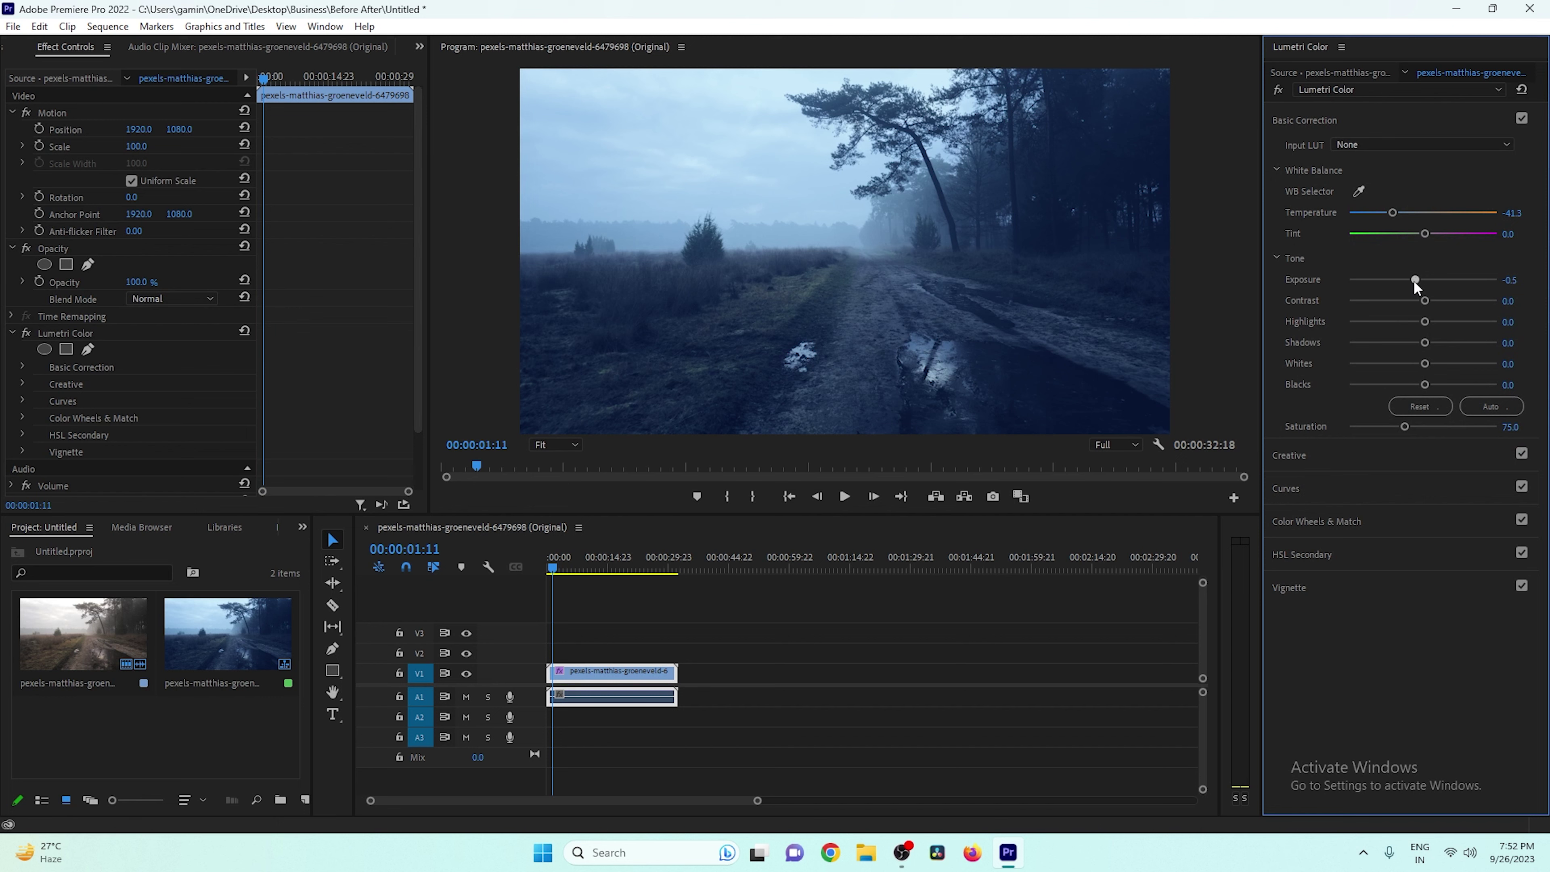
{"action": "left_click_drag", "start_coordinate": [1413, 281], "coordinate": [1407, 282]}
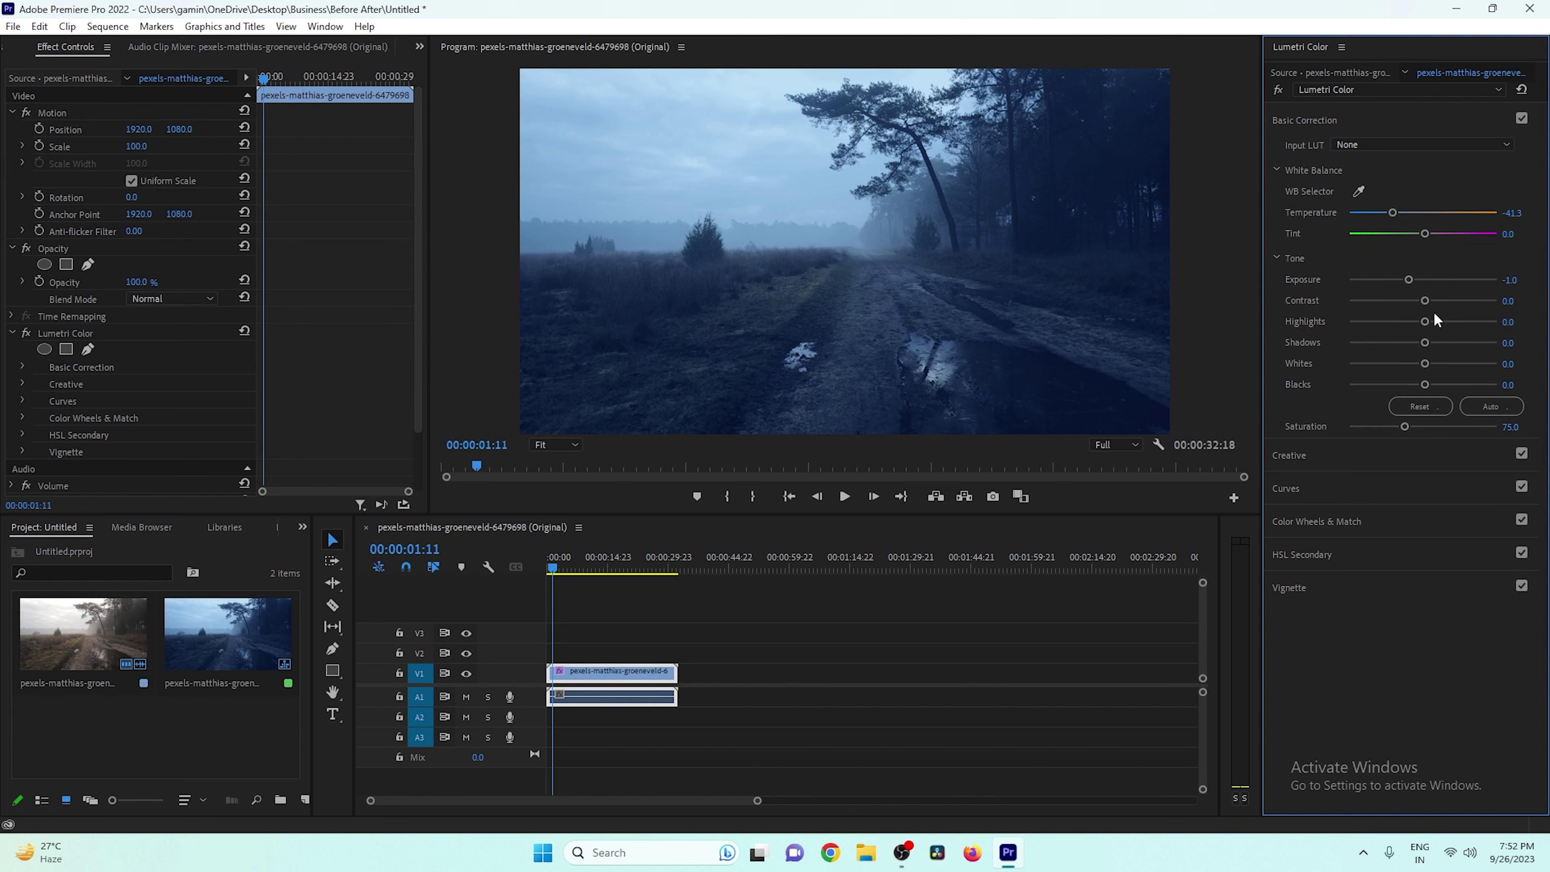
{"action": "left_click_drag", "start_coordinate": [1428, 321], "coordinate": [1437, 384]}
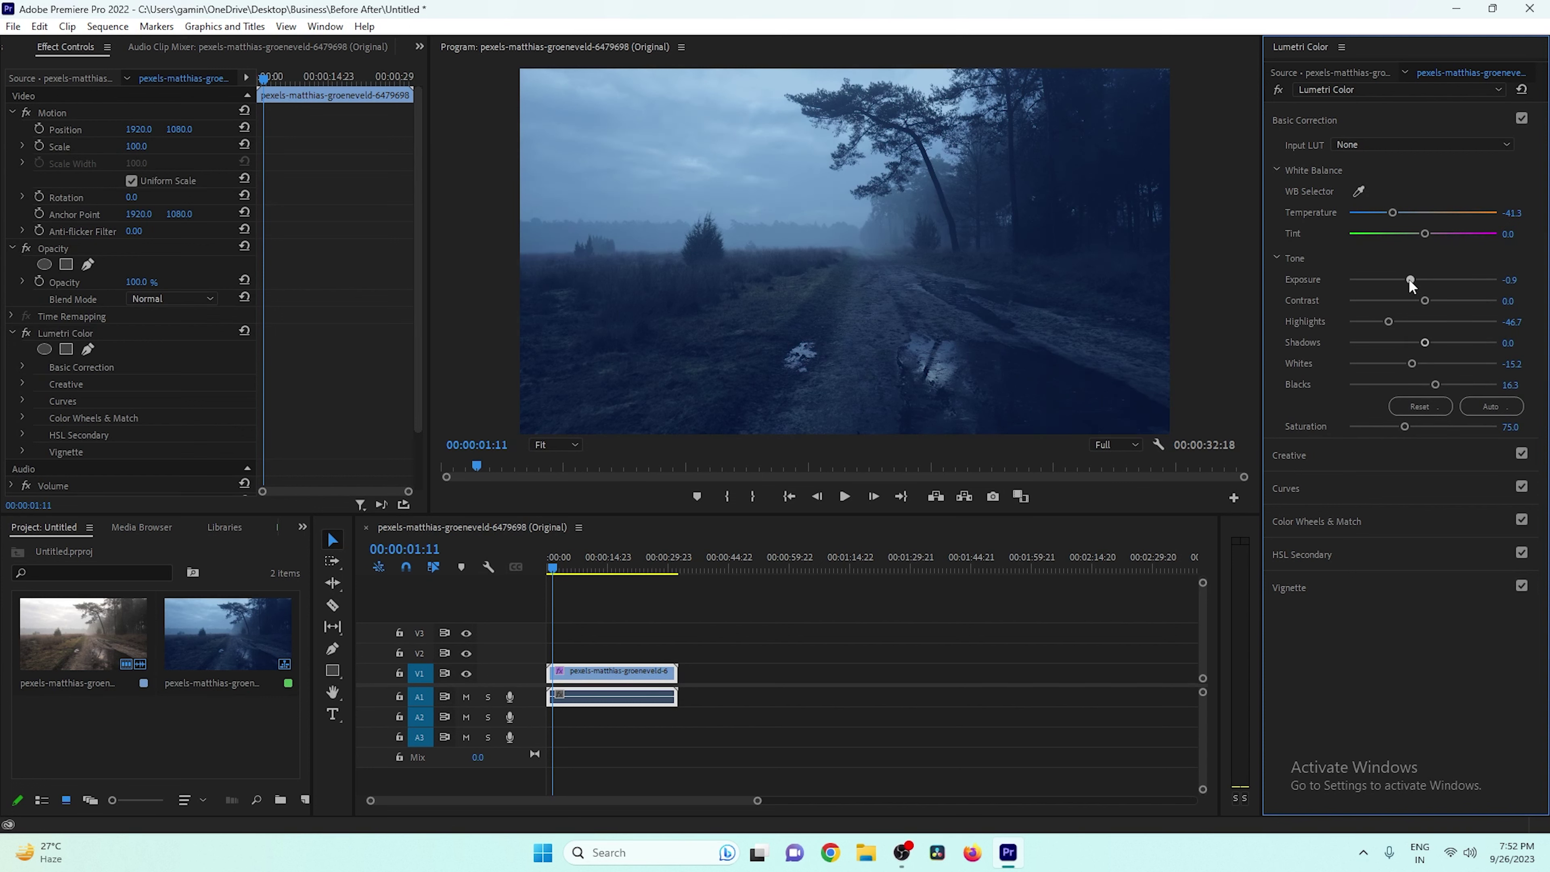
{"action": "left_click_drag", "start_coordinate": [1409, 280], "coordinate": [1411, 280]}
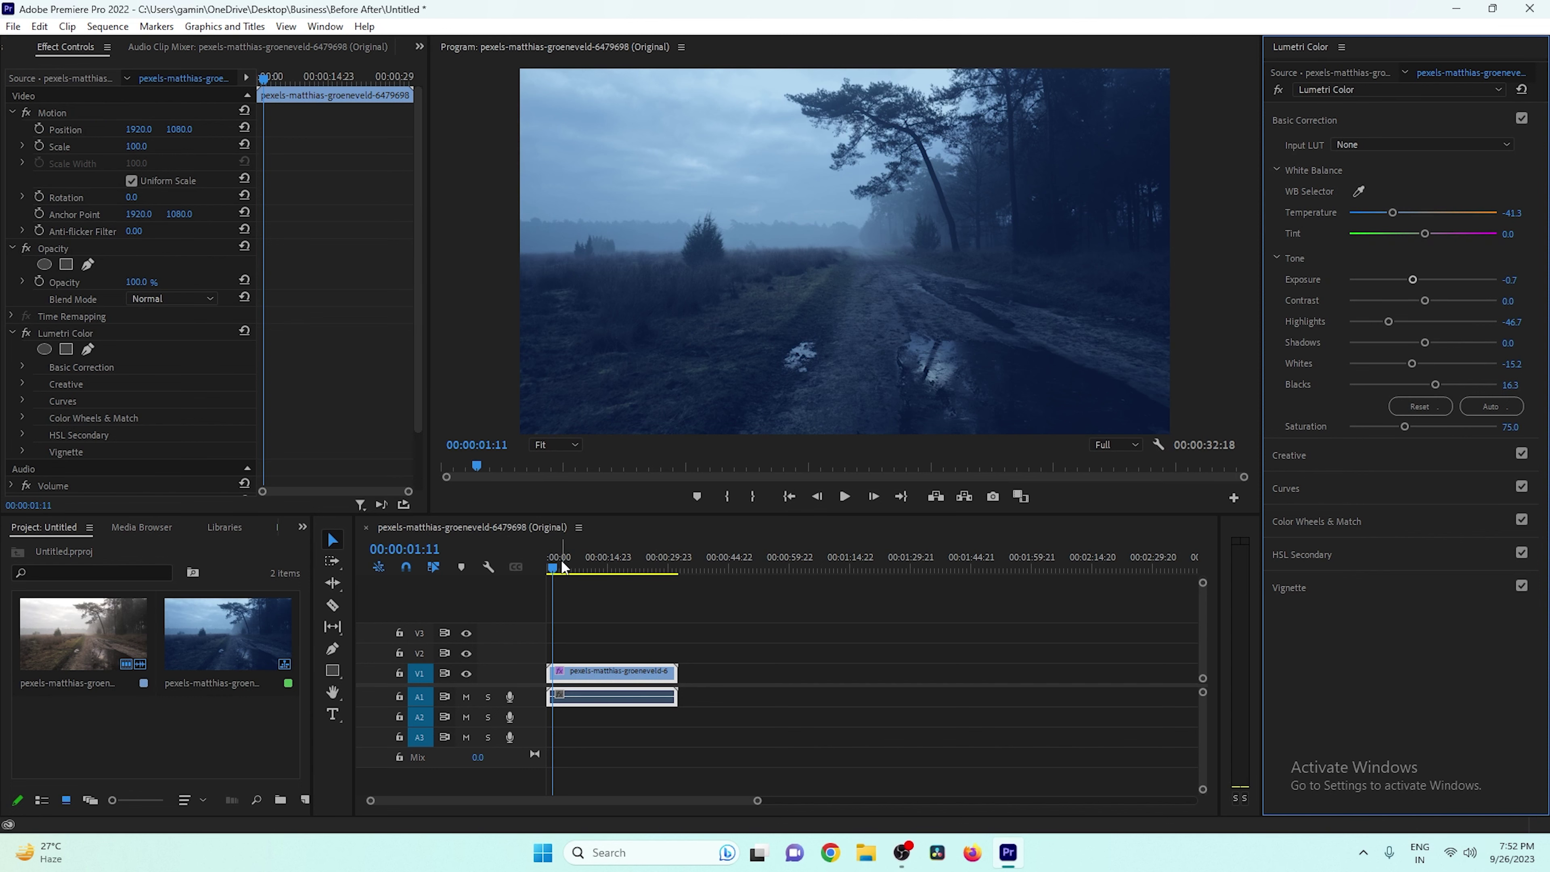
{"action": "left_click_drag", "start_coordinate": [563, 566], "coordinate": [503, 562]}
- Play the graded clip and toggle Lumetri Color off and on to compare before and after
{"action": "key", "text": "space"}
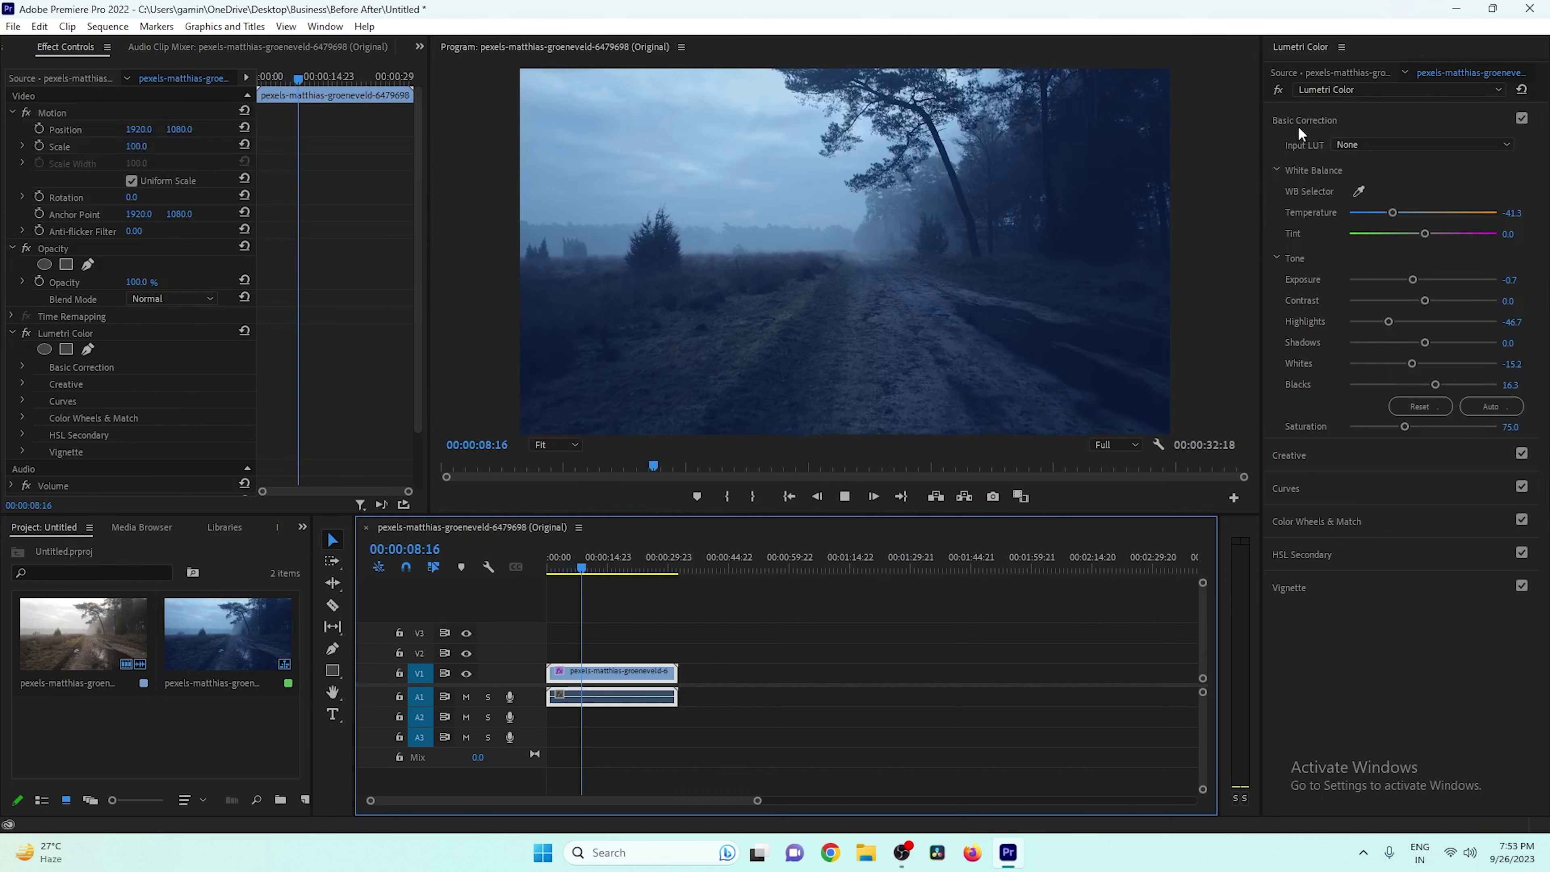
{"action": "left_click", "coordinate": [1277, 88]}
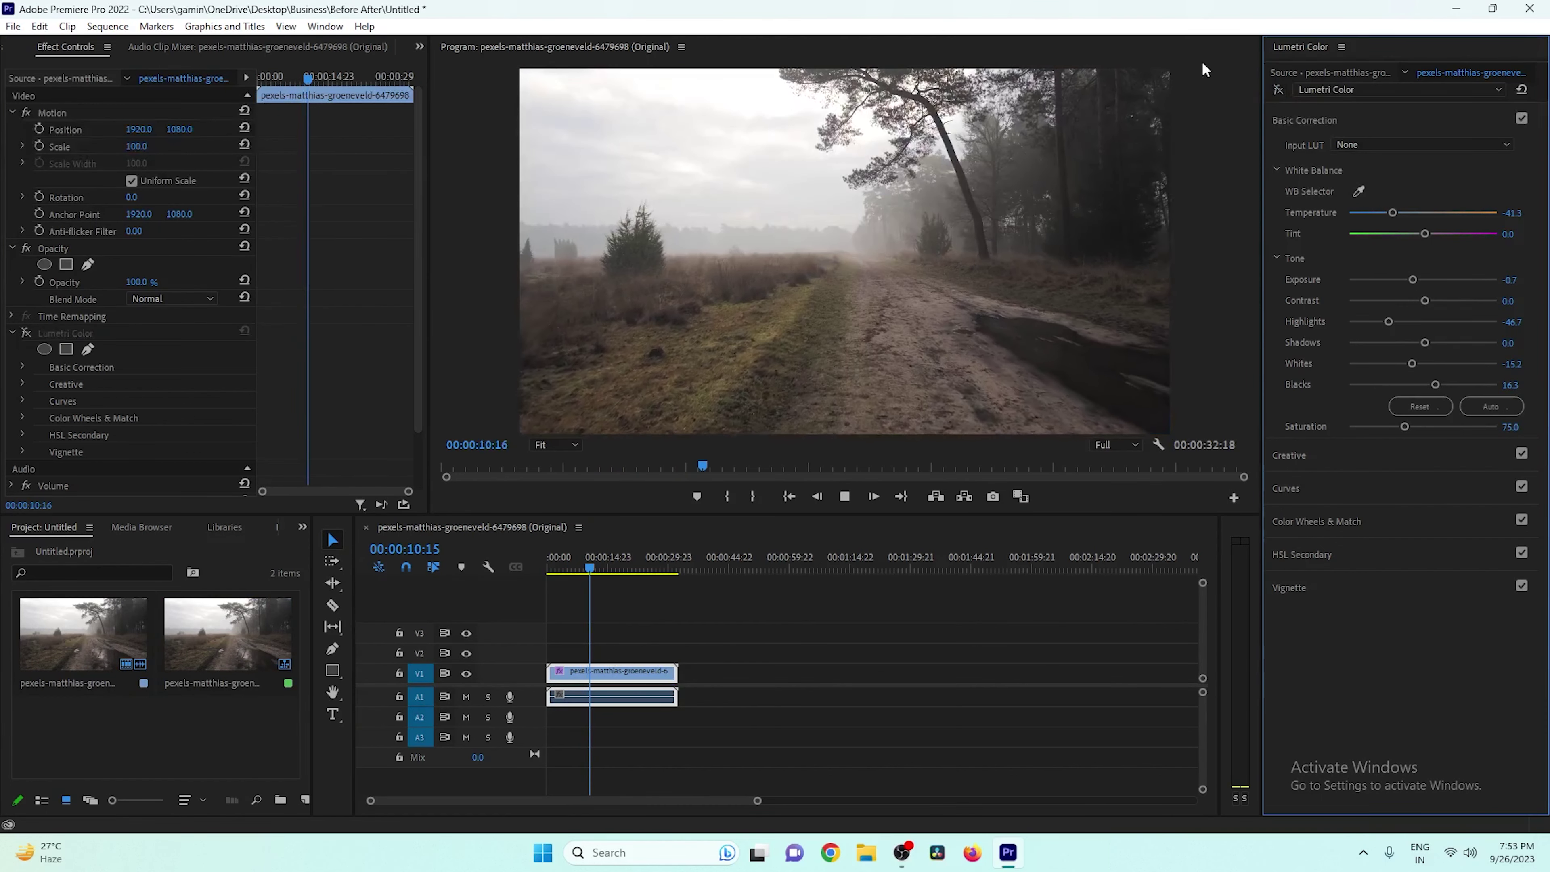
{"action": "left_click", "coordinate": [1279, 89]}
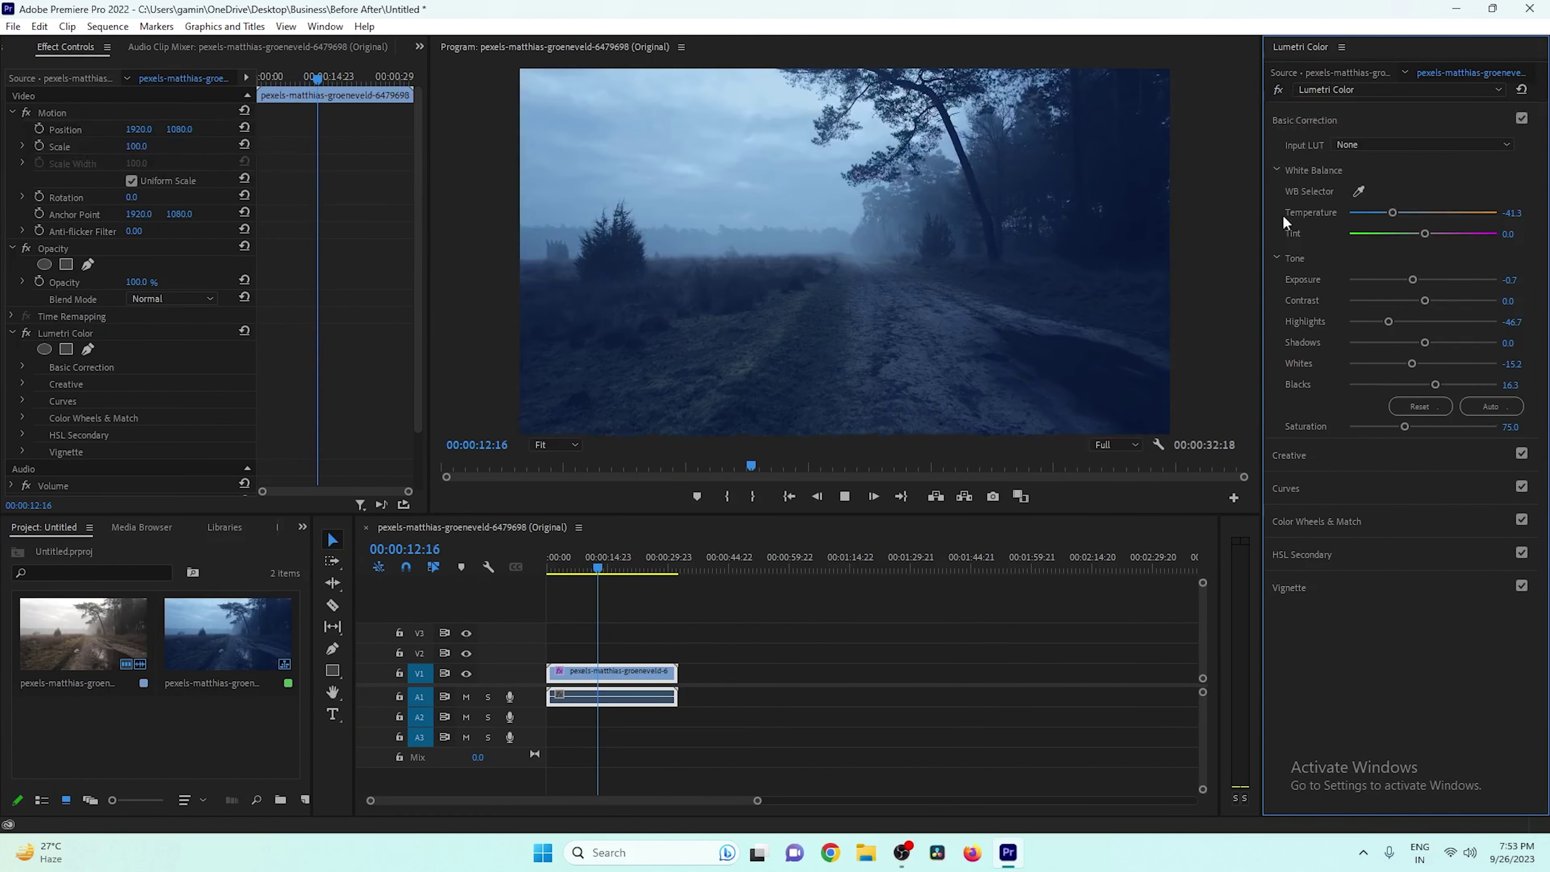